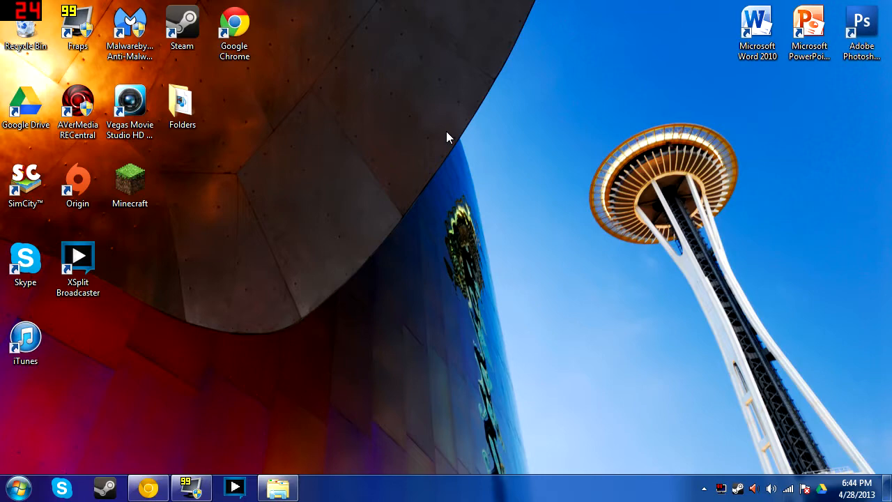
Restore the Chrome window holding the Bukkit pages from the taskbar
left_click(148, 487)
Download the CraftBukkit 1.5.1-R0.2 Beta Build jar and keep it despite the harmful-file warning
left_click(66, 8)
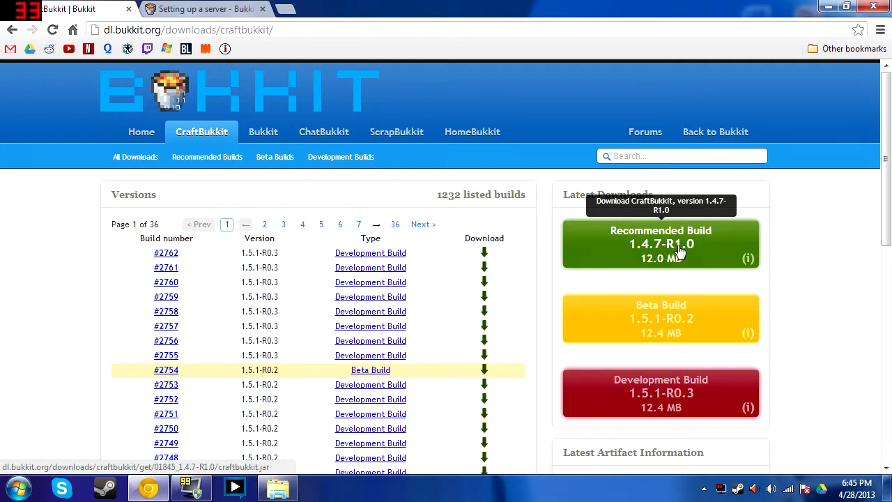
left_click(697, 328)
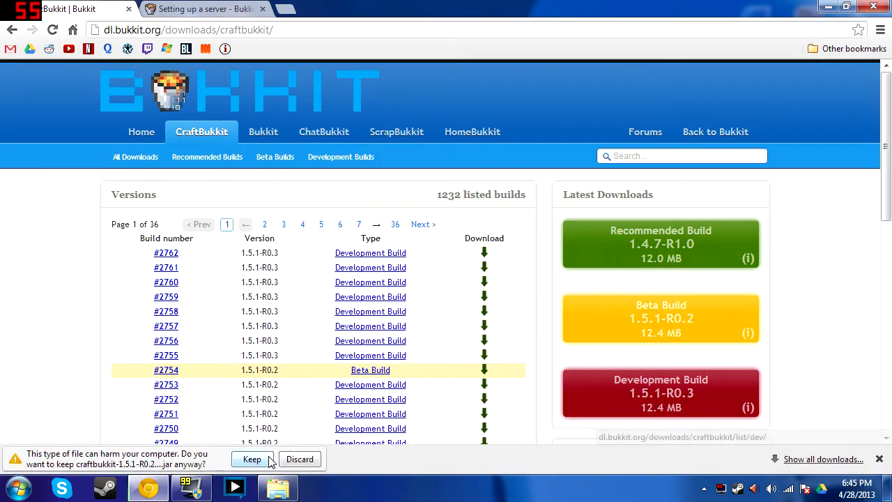
left_click(268, 458)
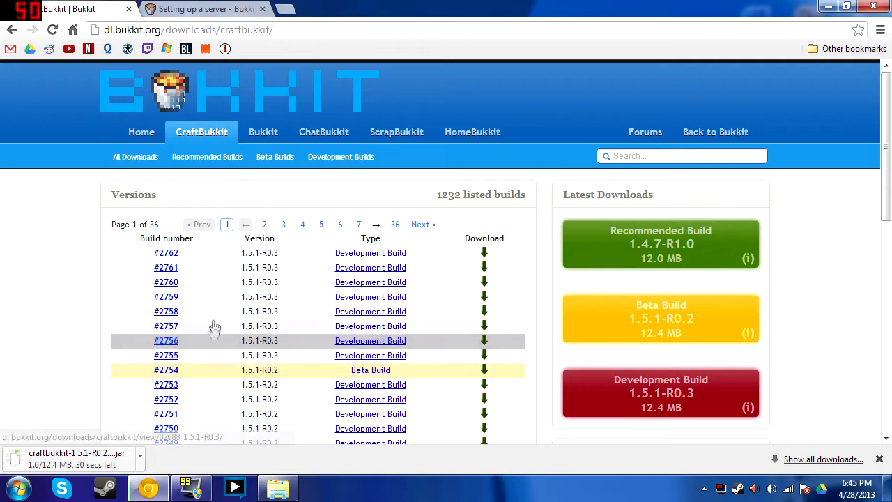
Create an empty text file named 'New Text Document' in the Servers\Bukkit folder
left_click(270, 490)
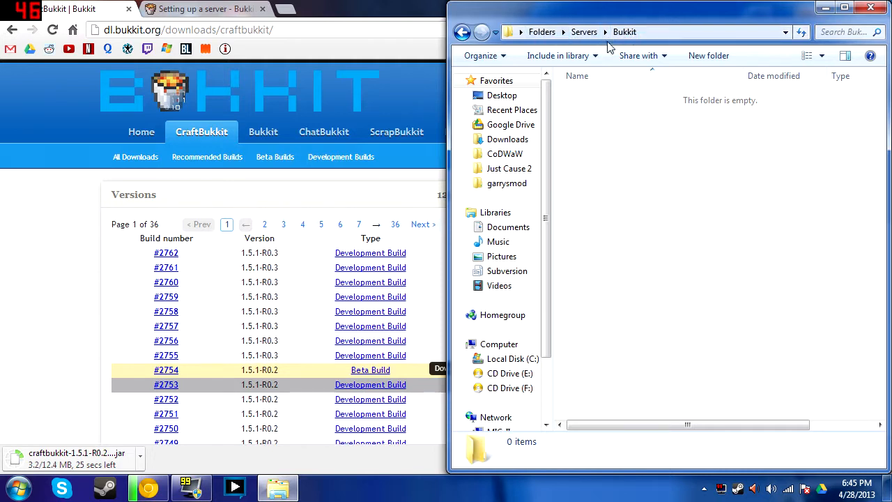
right_click(620, 165)
mouse_move(663, 404)
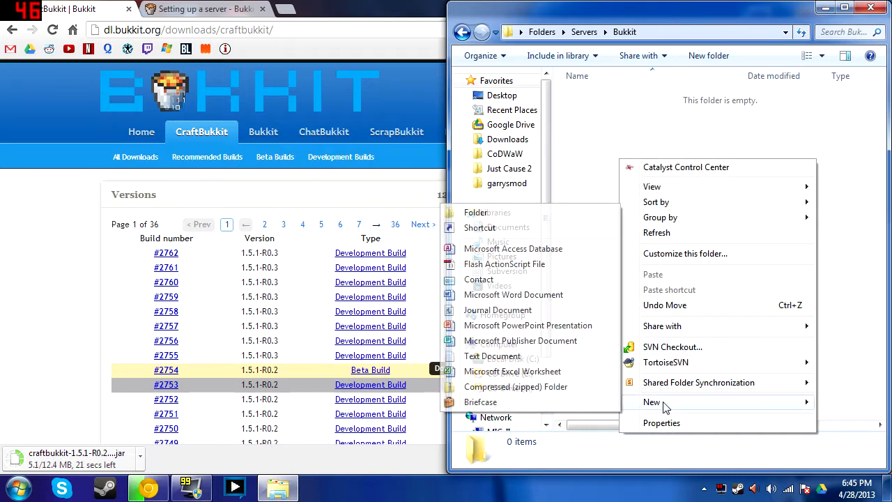
left_click(481, 356)
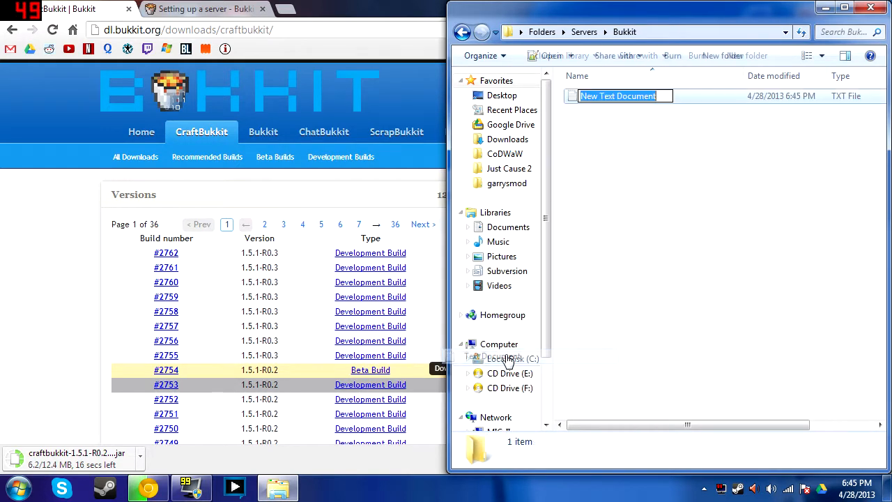
left_click(681, 136)
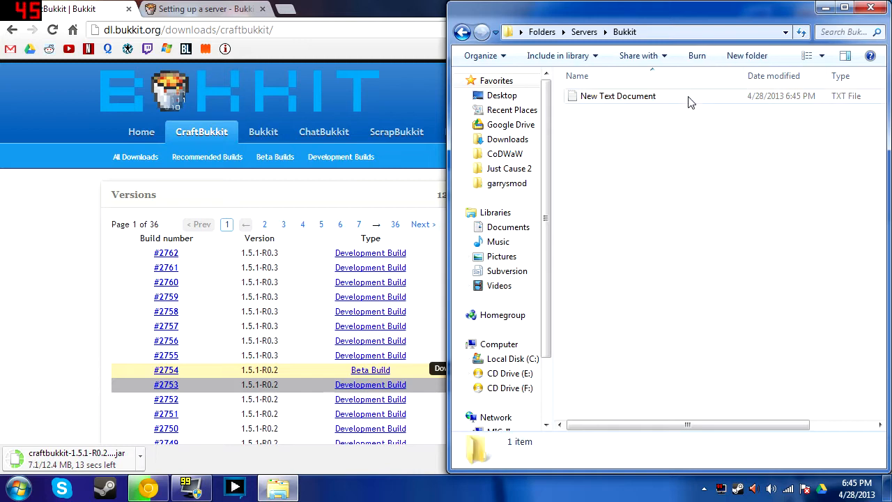
left_click(688, 100)
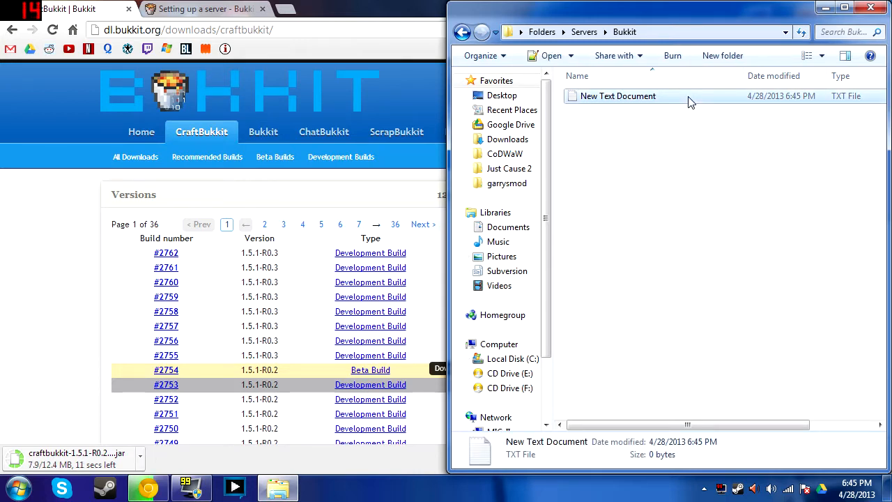
right_click(689, 101)
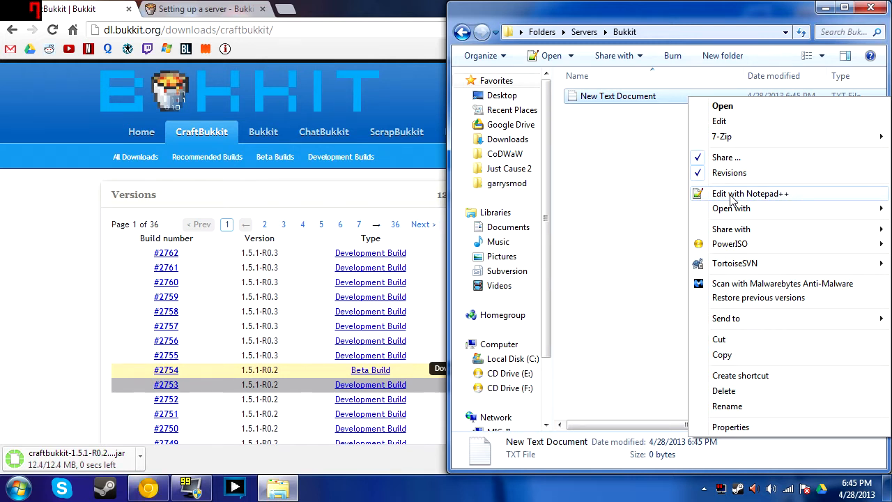
Dock New Text Document.txt in Notepad++ right and the 'Setting up a server' wiki left at its Windows section
left_click(749, 193)
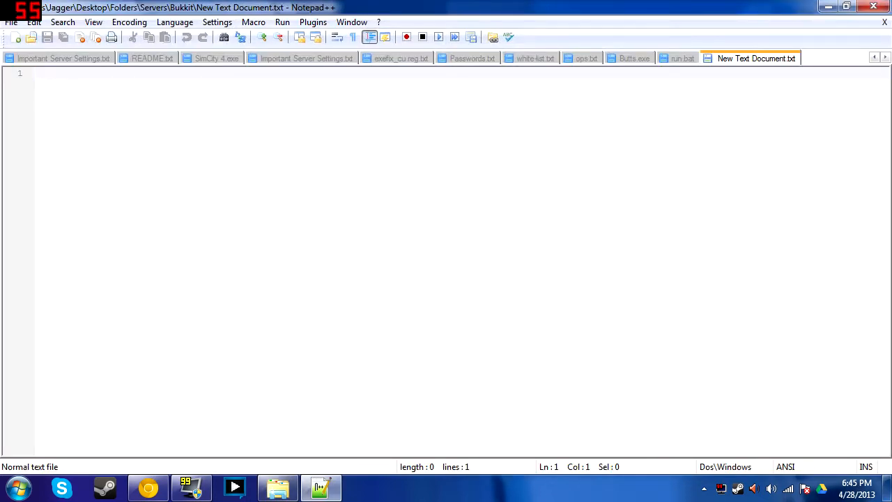
key("super+Right")
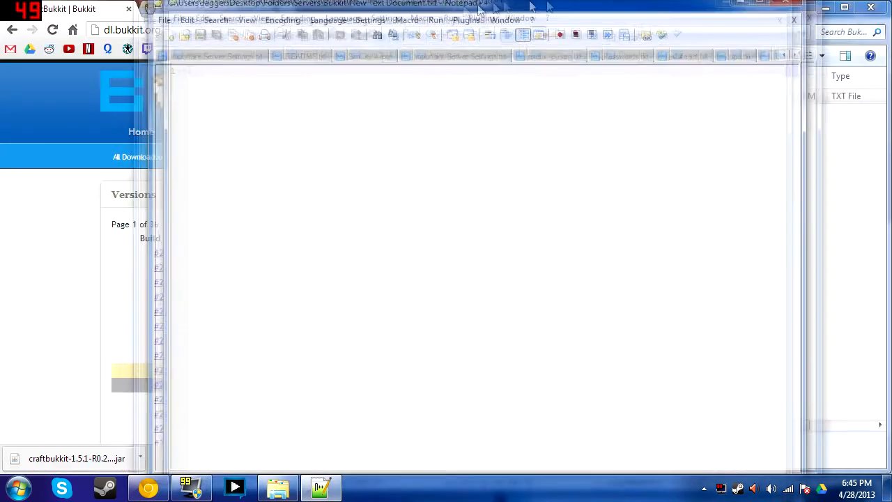
left_click(200, 8)
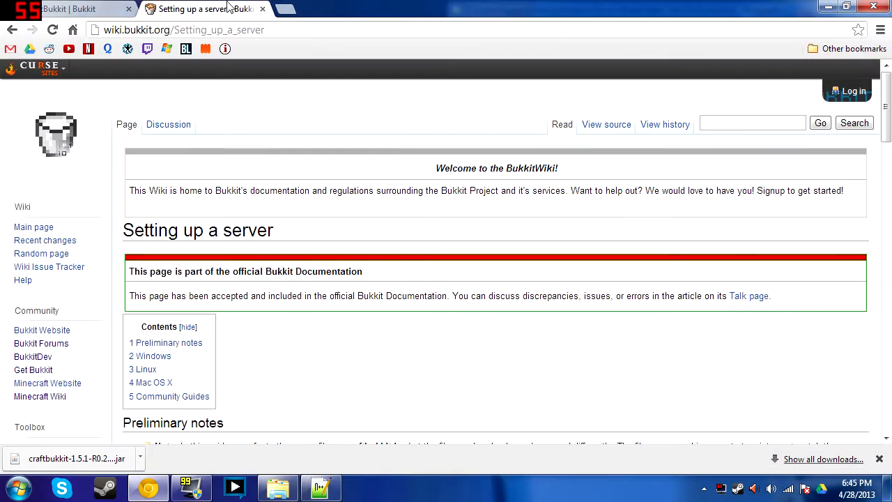
key("super+Left")
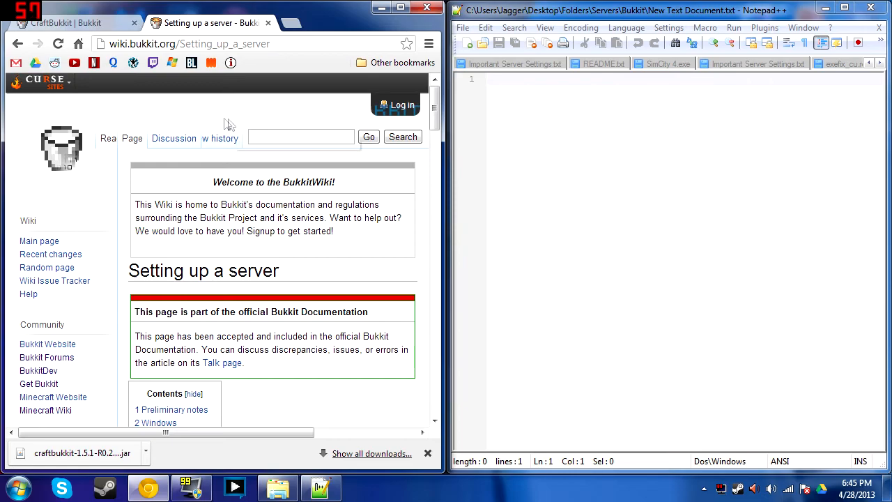
scroll(250, 160, "down", 8)
scroll(249, 160, "up", 3)
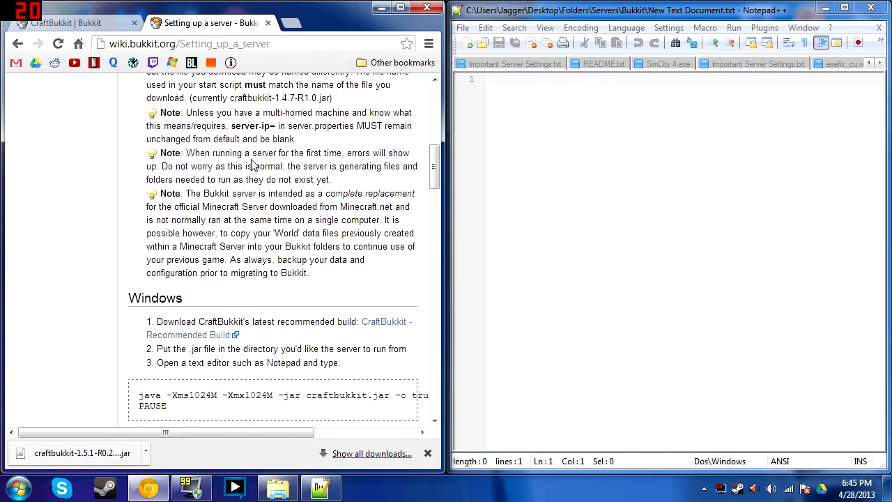
scroll(258, 207, "down", 2)
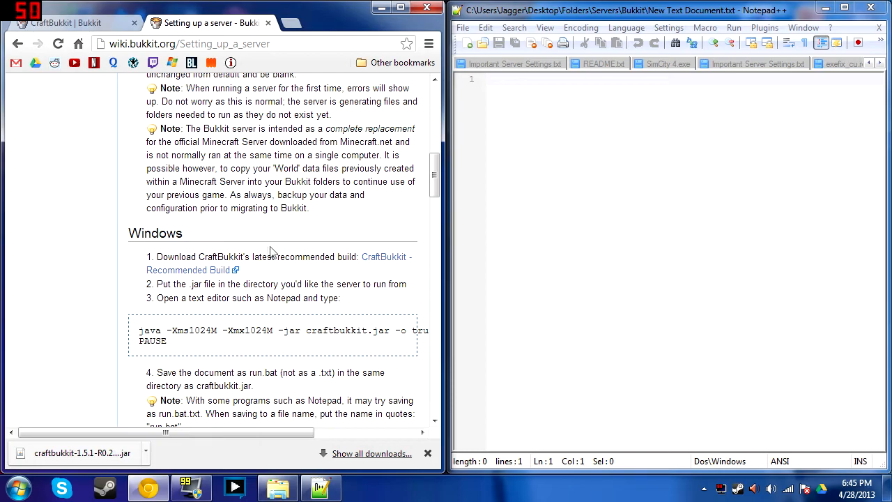
scroll(272, 253, "down", 8)
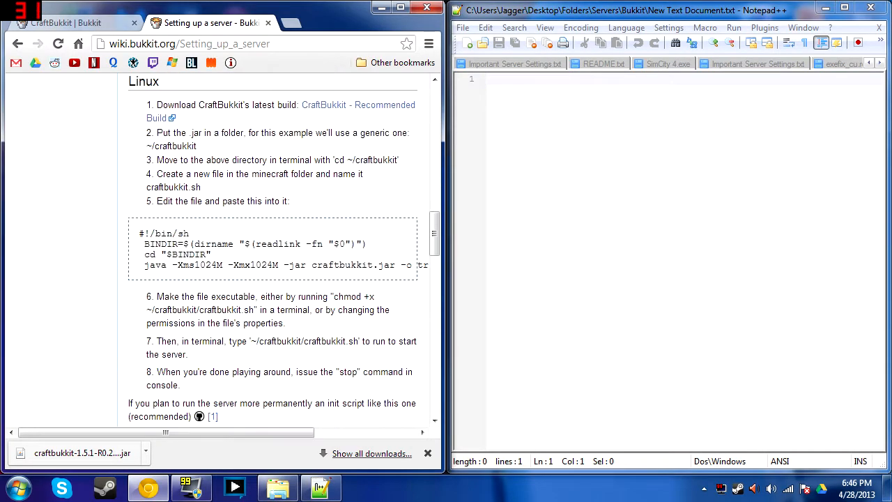
scroll(173, 330, "down", 3)
scroll(201, 278, "up", 9)
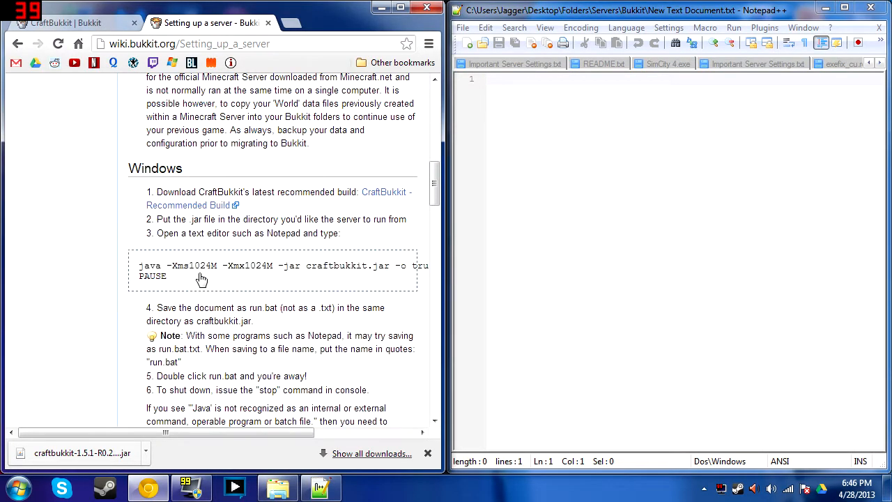
scroll(200, 278, "up", 1)
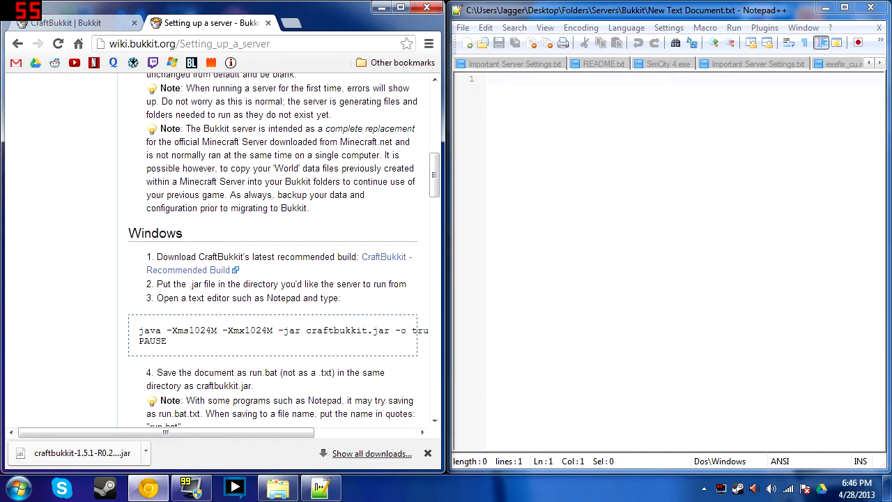
Copy the wiki's java -Xms1024M -Xmx1024M start command and PAUSE lines into the text file
left_click_drag(214, 434, 246, 425)
left_click_drag(108, 341, 66, 335)
key("ctrl+c")
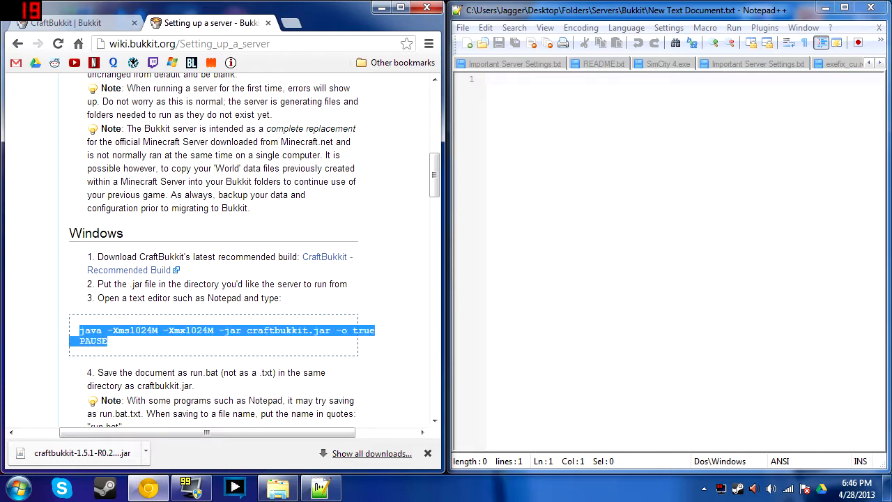
left_click(533, 80)
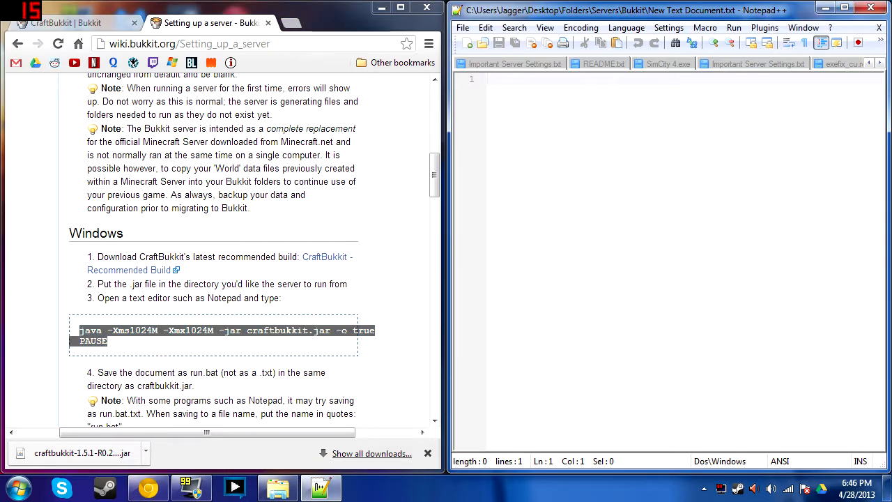
key("ctrl+v")
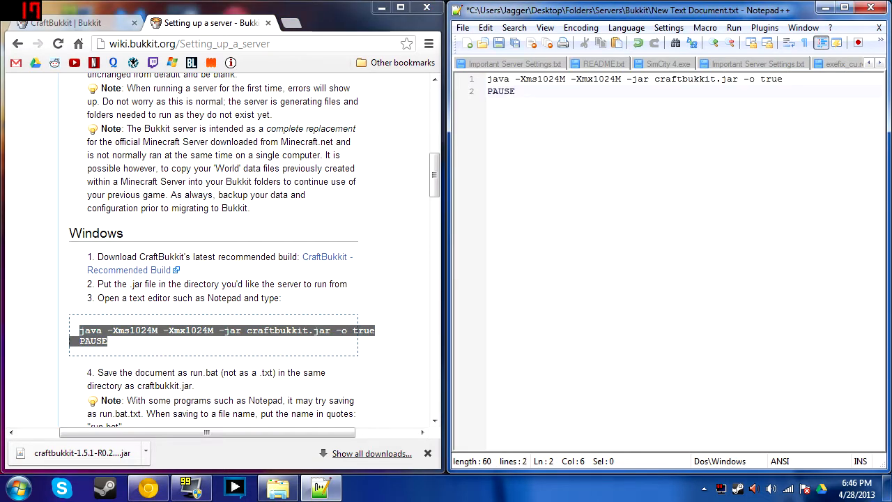
Save the launch script as Run.bat in the Bukkit folder
left_click(465, 29)
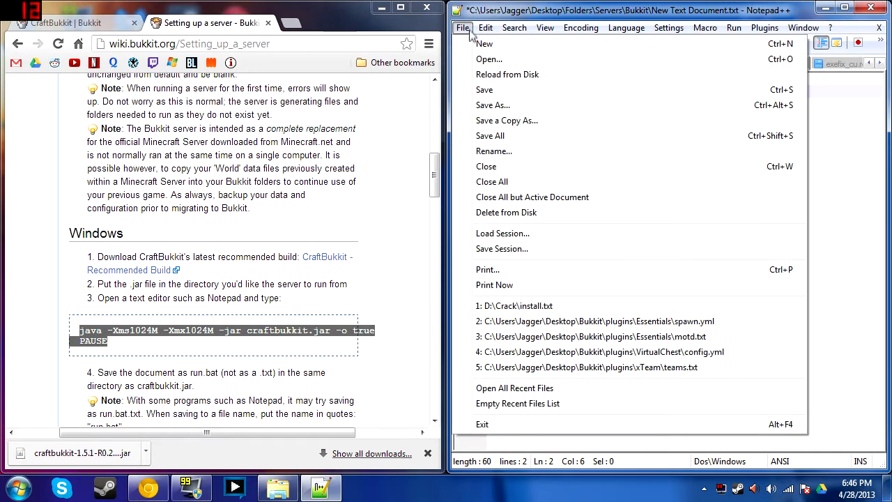
left_click(504, 107)
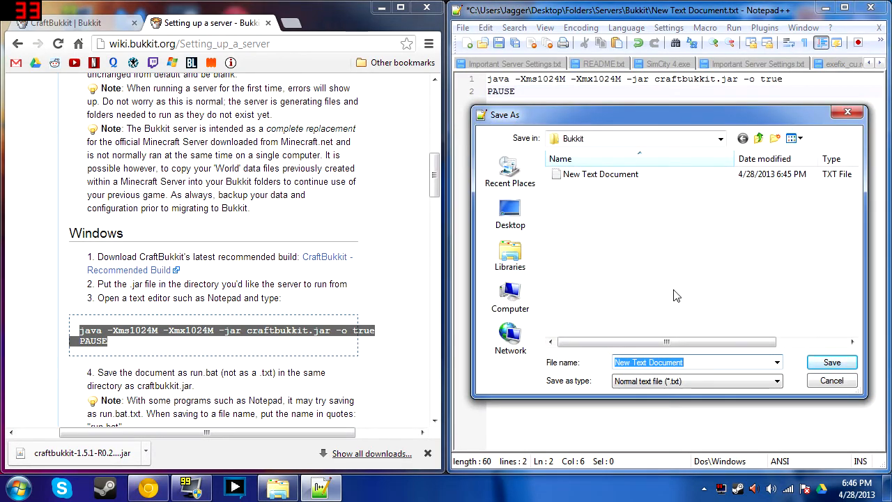
key("BackSpace")
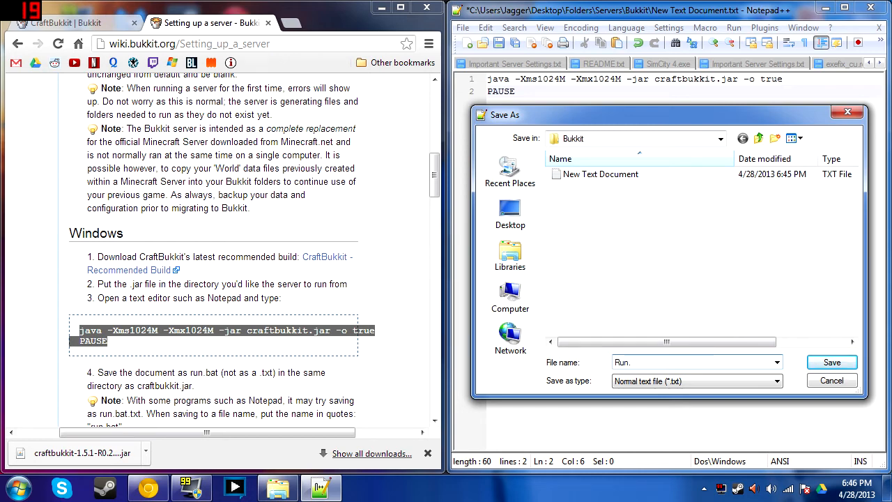
left_click(846, 365)
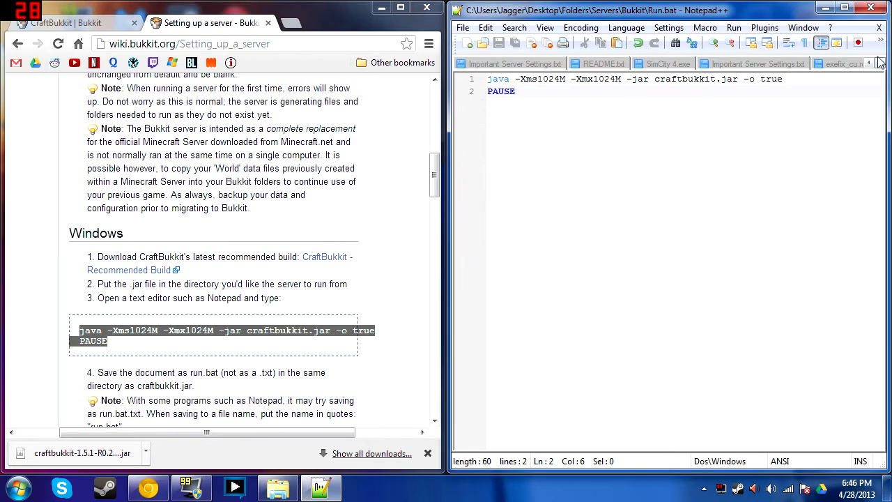
Close Notepad++ and delete the leftover New Text Document to the Recycle Bin
left_click(870, 8)
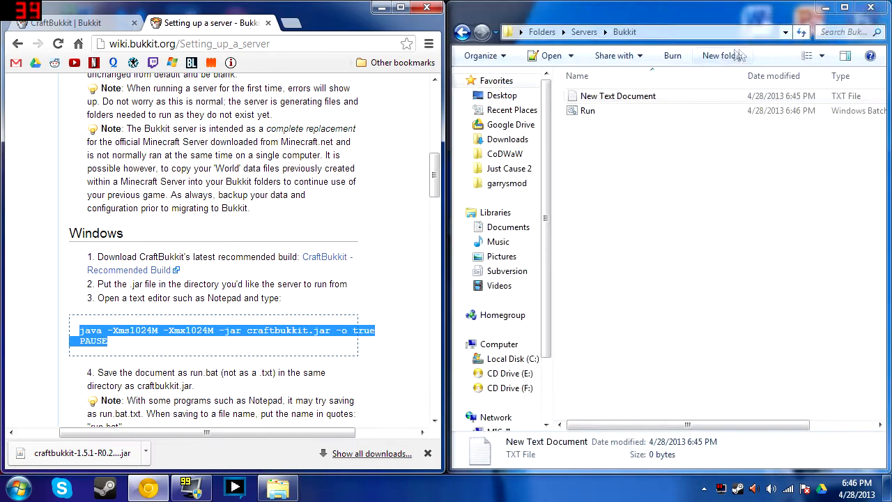
key("Delete")
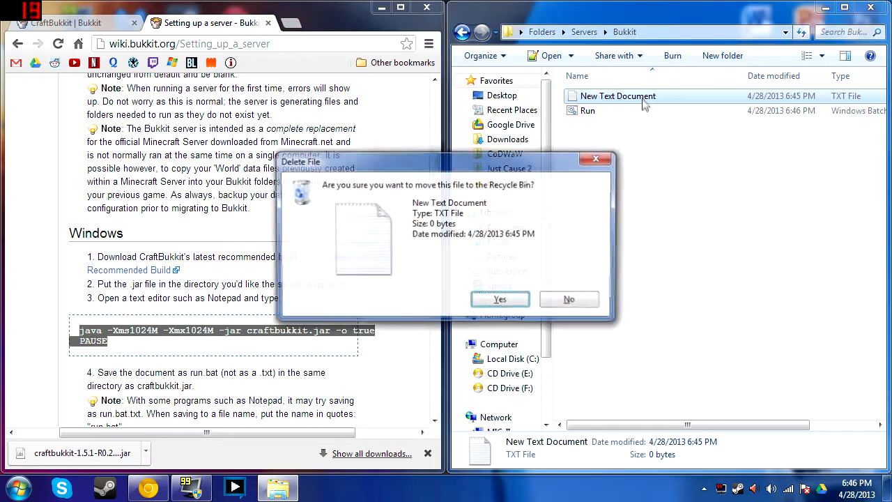
left_click(499, 301)
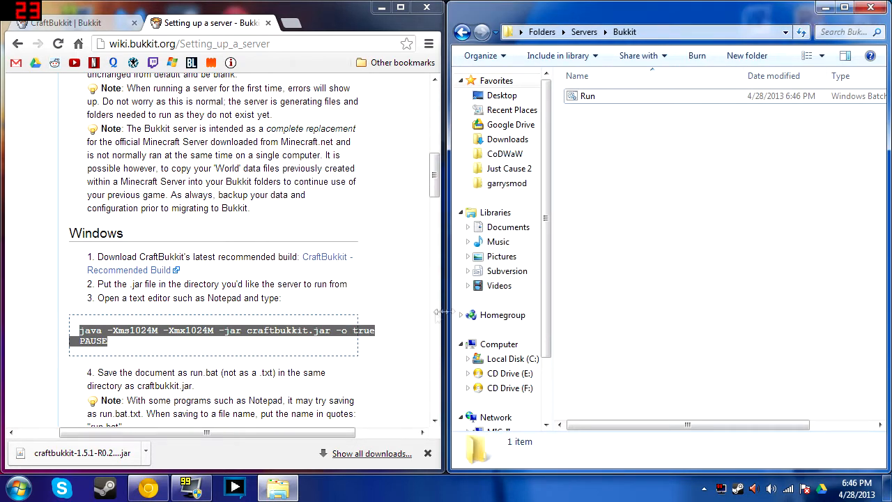
Copy the downloaded CraftBukkit jar into the Bukkit folder and rename it to craftbukkit
left_click_drag(108, 457, 702, 183)
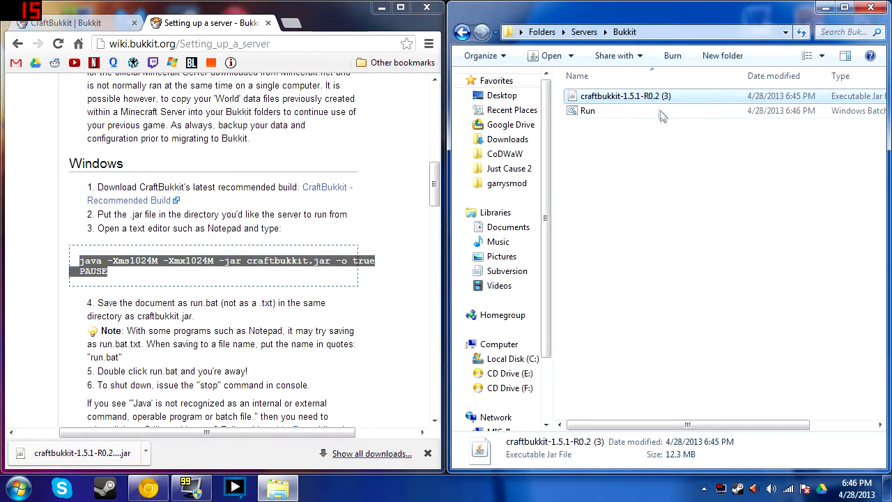
right_click(655, 101)
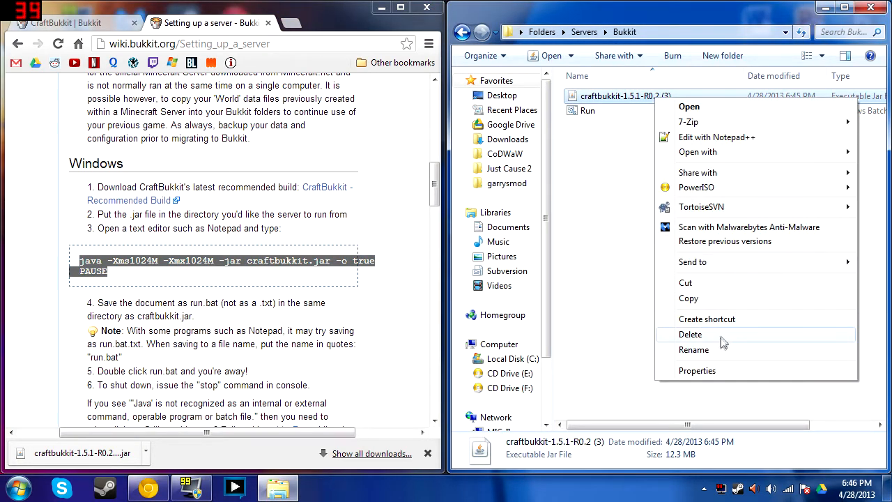
left_click(666, 352)
left_click_drag(620, 96, 674, 96)
key("BackSpace")
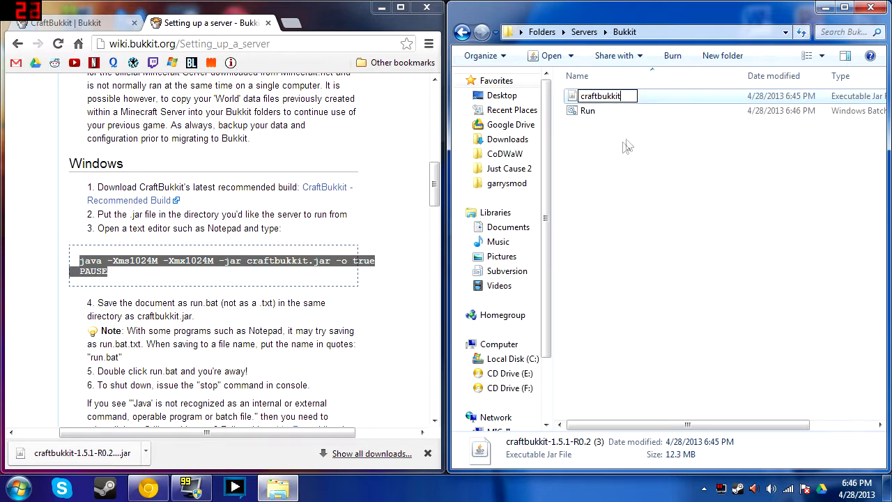
key("Return")
Check Run.bat's java launch command in Notepad++, then close the editor
right_click(608, 112)
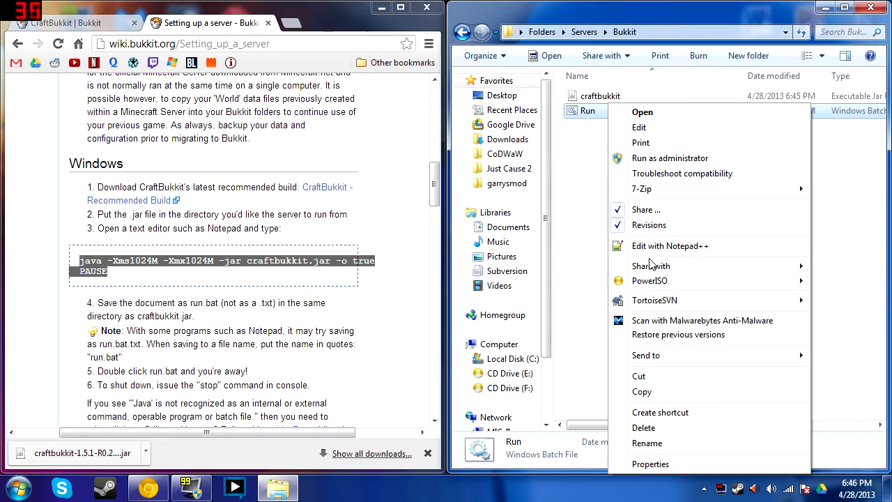
left_click(668, 246)
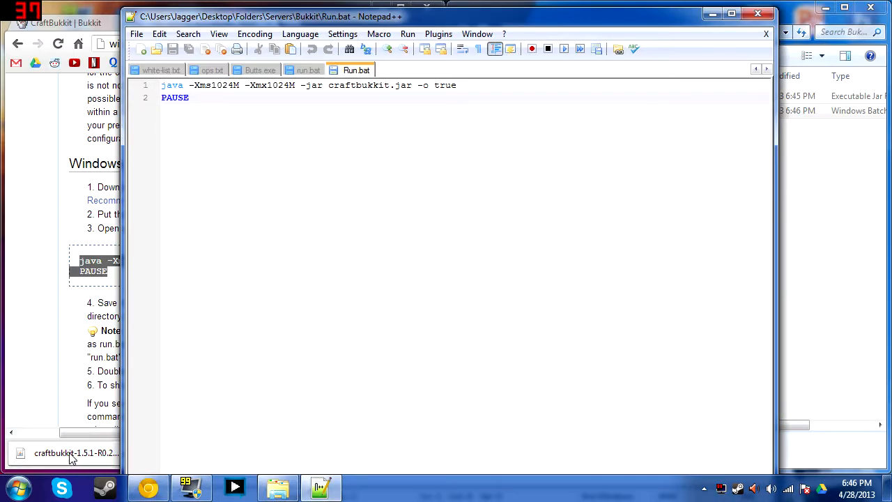
left_click(757, 13)
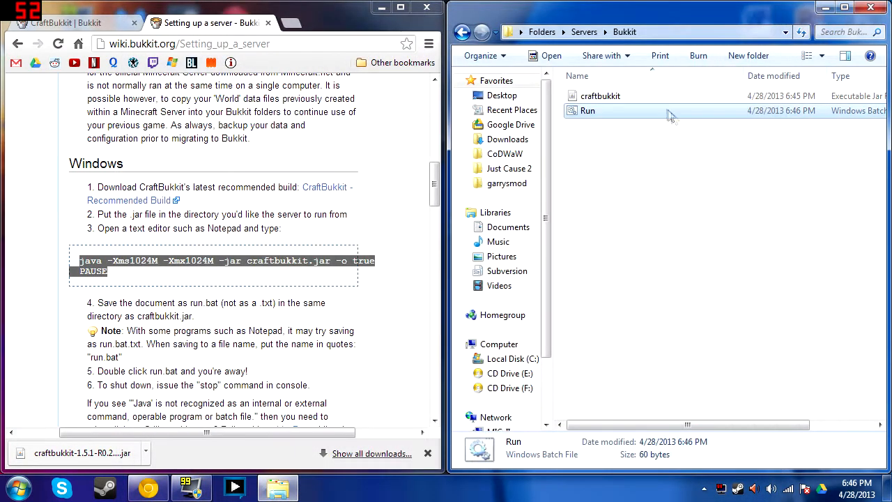
Launch the server via Run.bat, op a player once loaded, then close the console
double_click(637, 111)
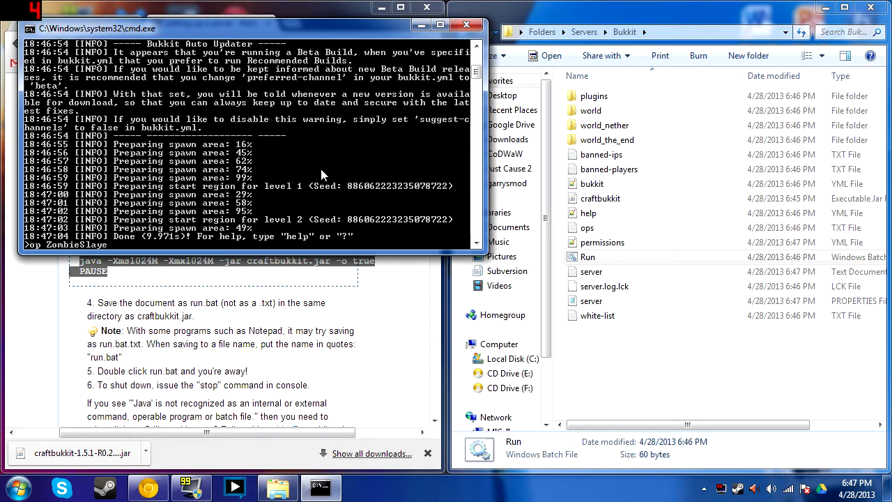
key("Return")
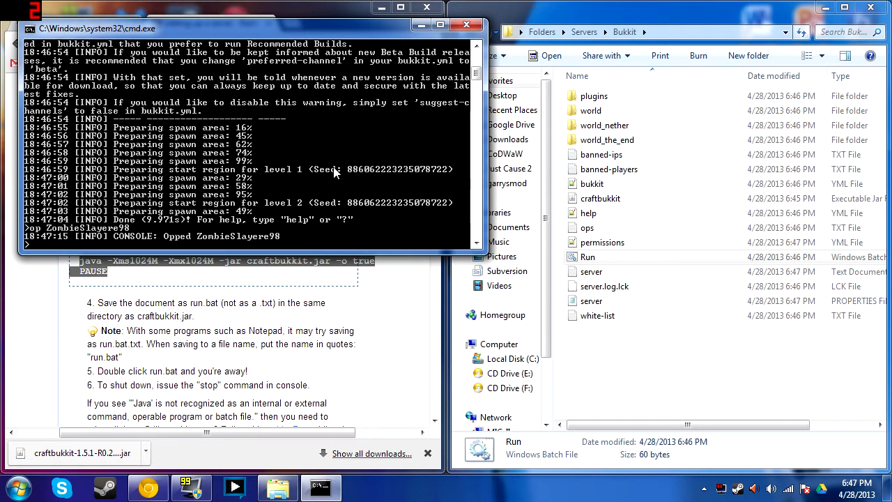
left_click(466, 25)
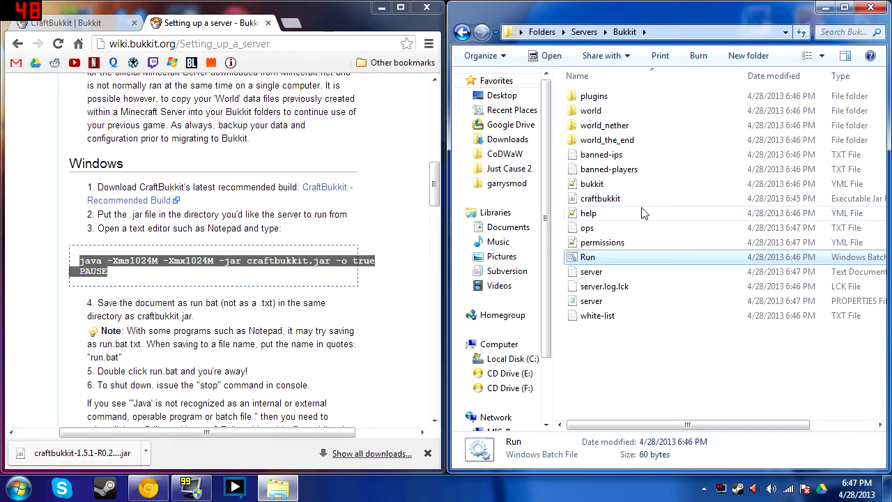
Open the server's empty plugins folder, then go to the Get Bukkit home page
double_click(613, 100)
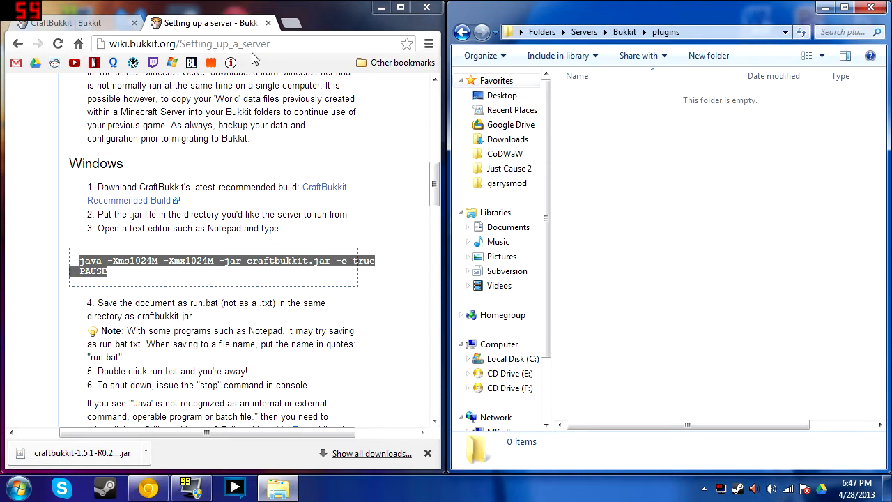
left_click(48, 25)
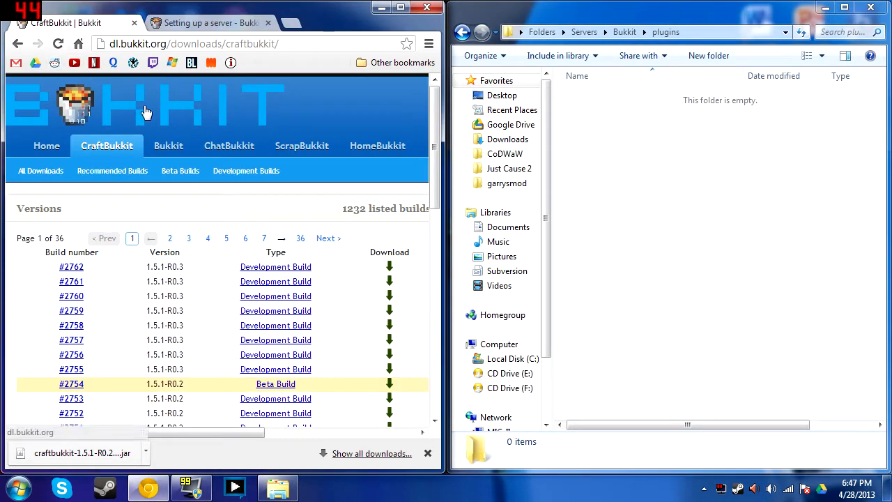
left_click_drag(217, 433, 202, 412)
left_click(136, 95)
scroll(178, 199, "down", 1)
left_click_drag(230, 434, 234, 65)
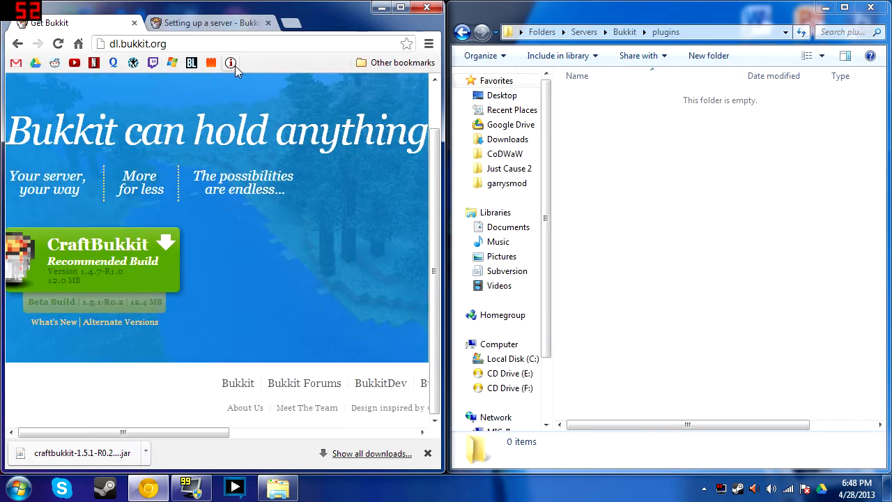
Search Google for bukkit, maximize Chrome, and open the Bukkit Forums result's plugin section
type("bukkit")
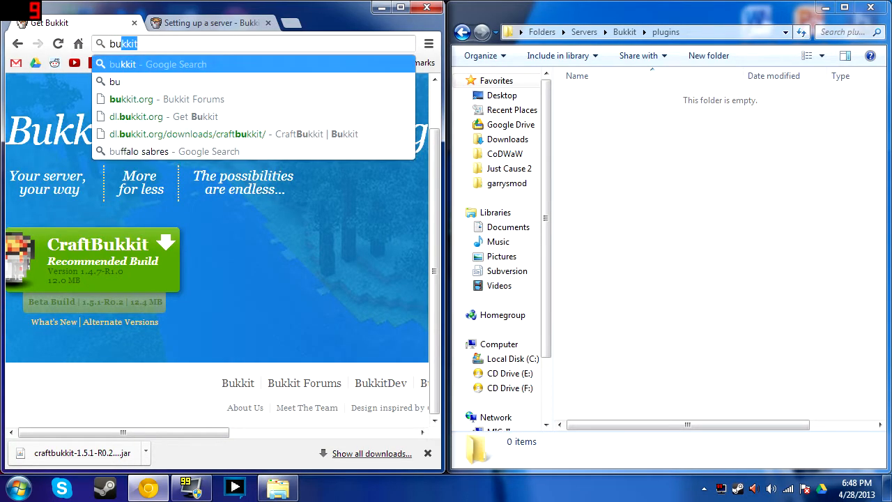
key("Return")
left_click(170, 236)
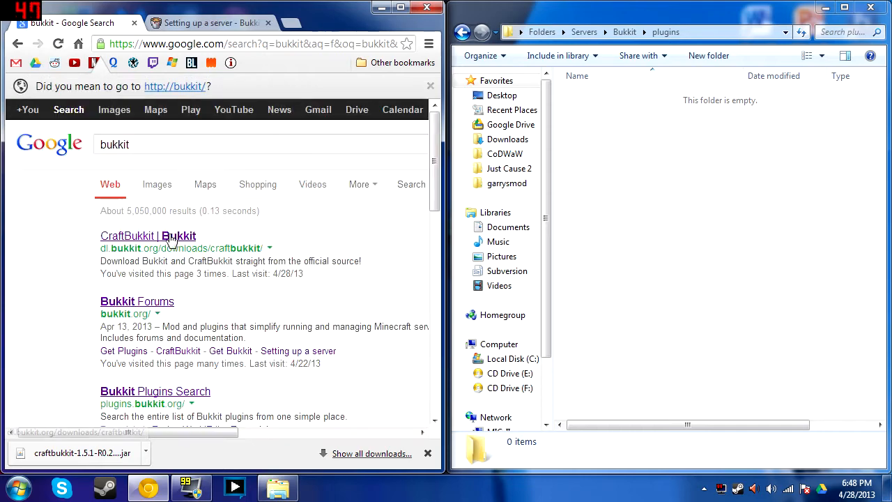
double_click(414, 18)
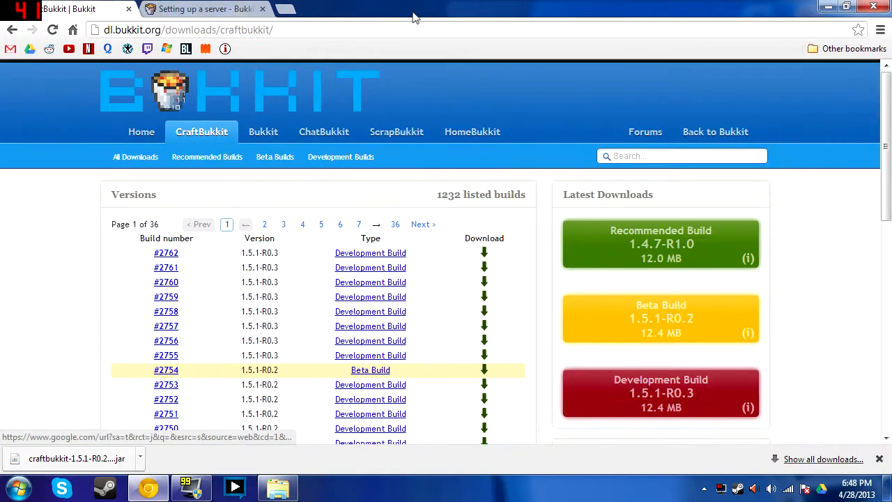
left_click(11, 30)
left_click(152, 261)
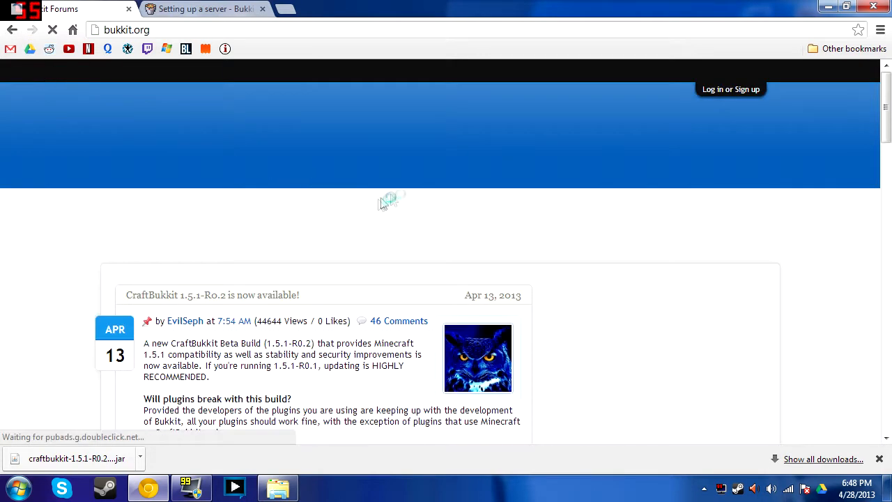
left_click(673, 154)
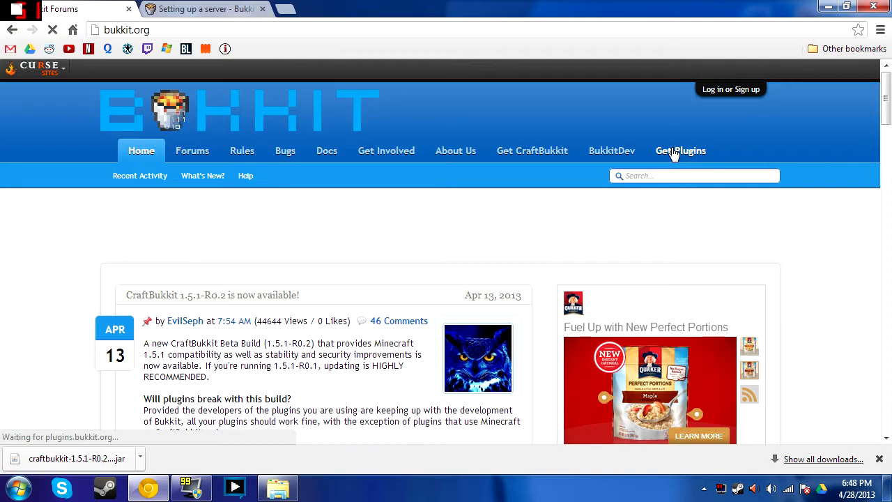
Browse the BukkitDev plugin listing and filter it to the Chat Related category
scroll(439, 191, "down", 3)
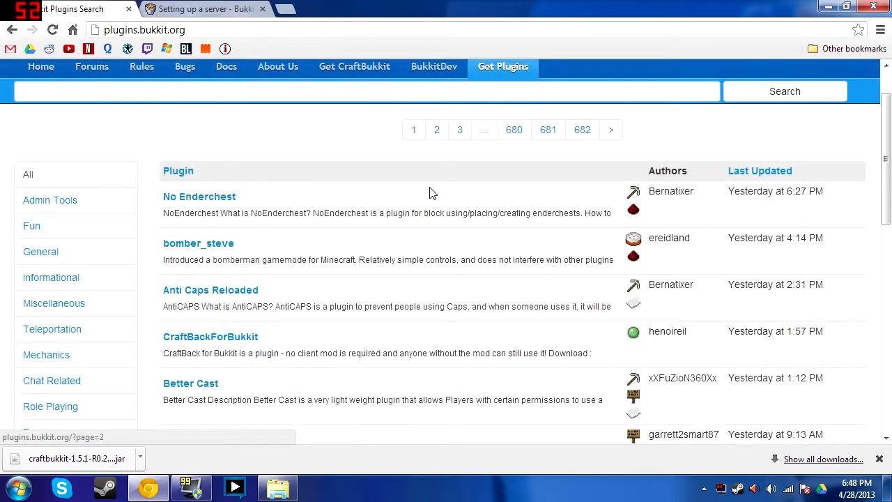
scroll(353, 170, "up", 3)
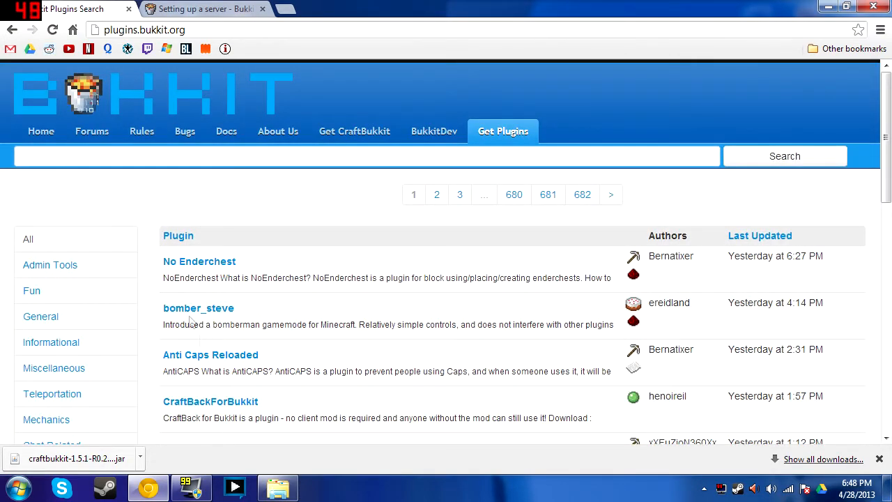
scroll(87, 292, "down", 6)
scroll(91, 221, "up", 6)
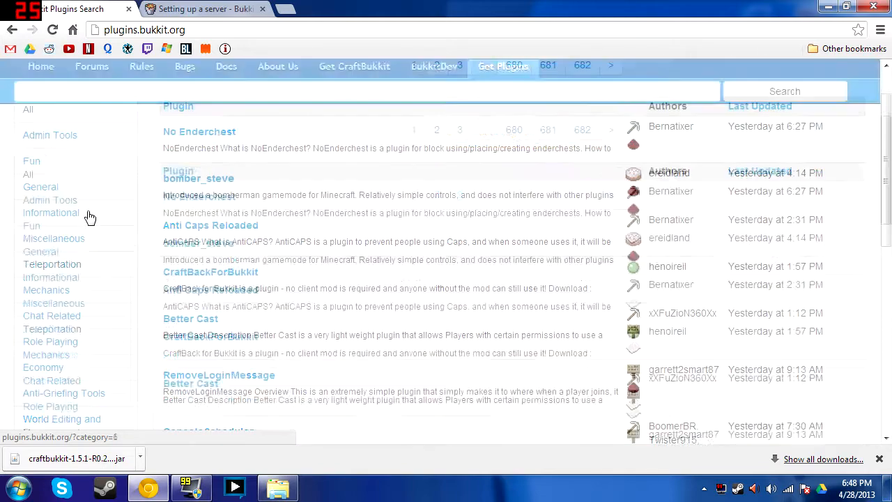
scroll(83, 218, "down", 5)
scroll(81, 221, "up", 2)
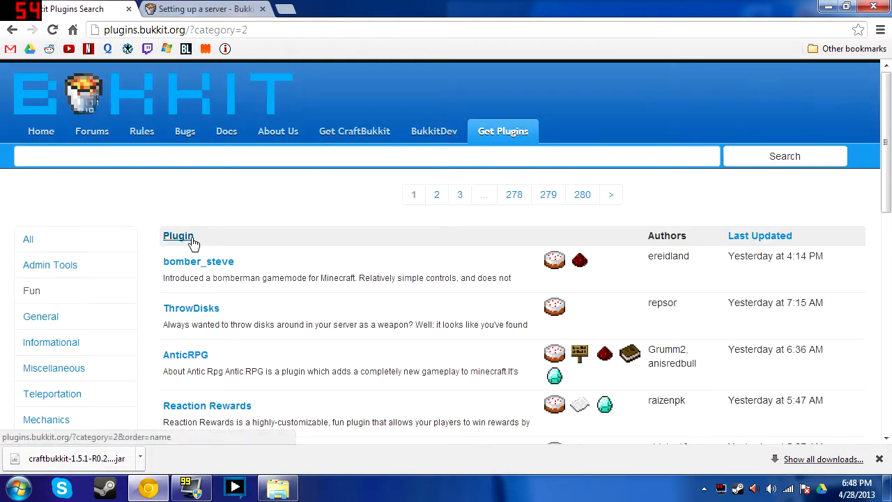
scroll(195, 243, "down", 2)
scroll(207, 253, "down", 2)
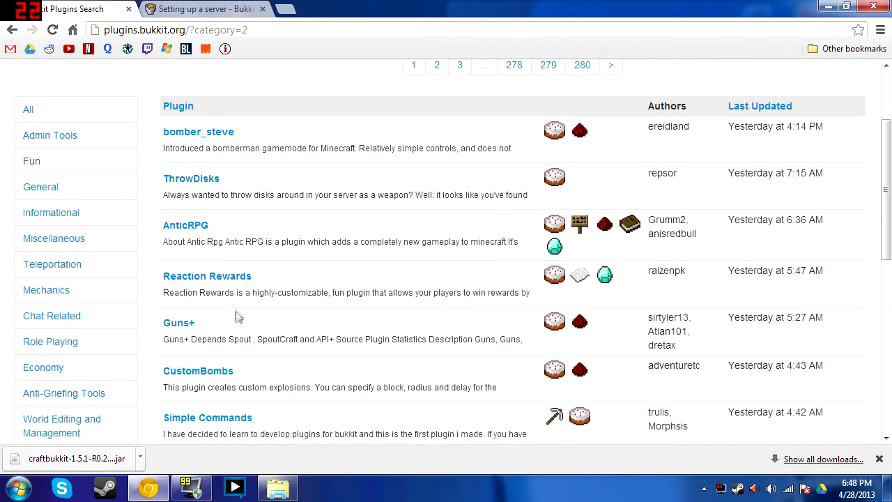
scroll(220, 326, "down", 2)
scroll(214, 321, "down", 4)
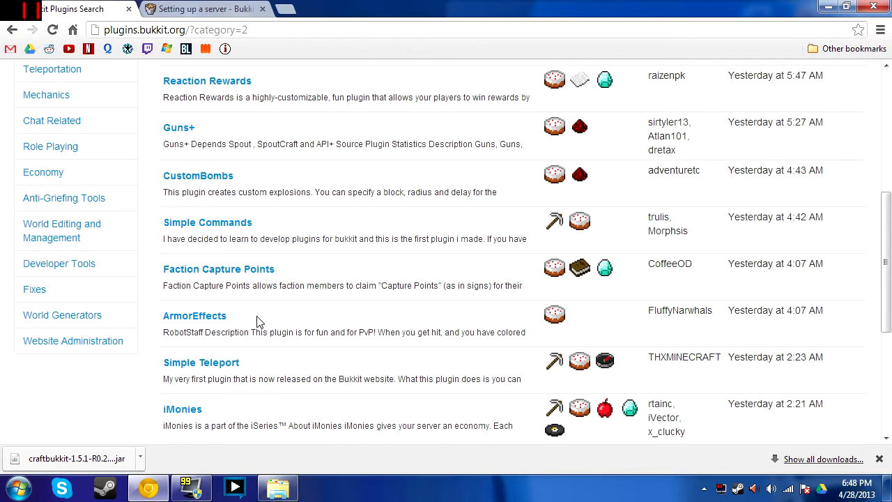
scroll(257, 321, "down", 6)
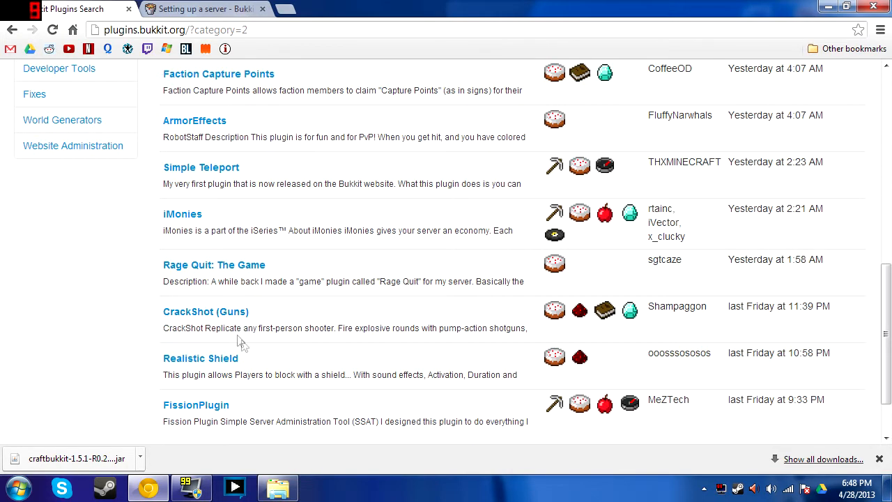
scroll(182, 367, "down", 1)
scroll(182, 367, "up", 9)
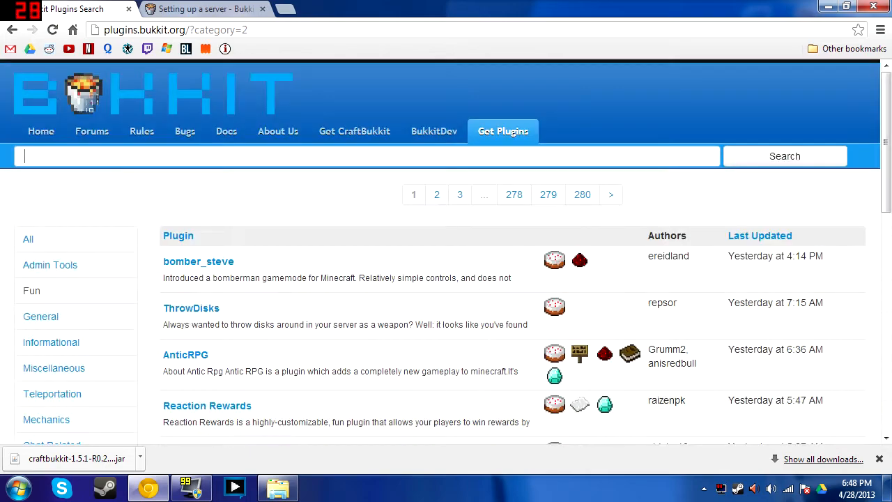
scroll(105, 314, "down", 2)
left_click(80, 318)
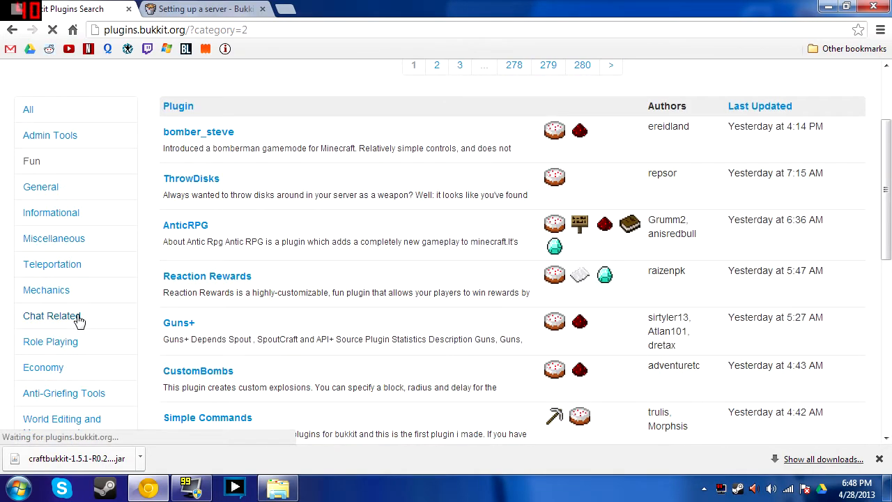
View the World Generators and Fun categories, then return to All plugins
scroll(74, 346, "down", 2)
scroll(74, 347, "down", 1)
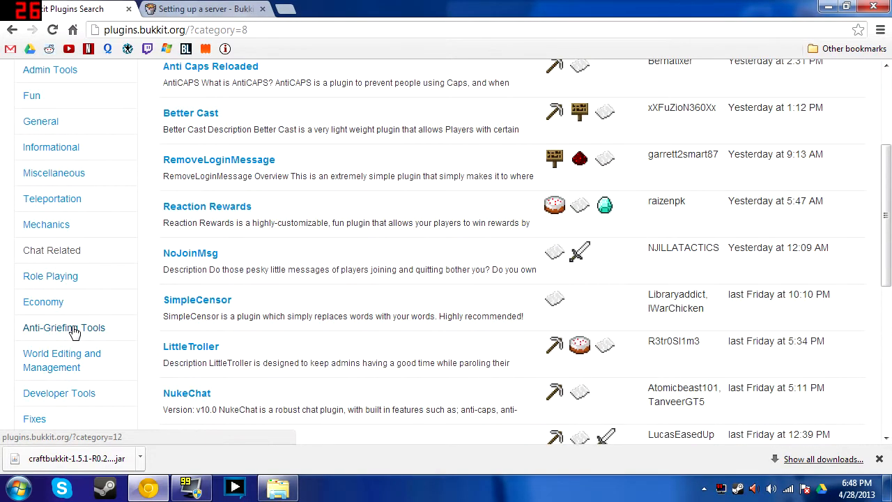
scroll(75, 333, "down", 1)
scroll(79, 337, "down", 1)
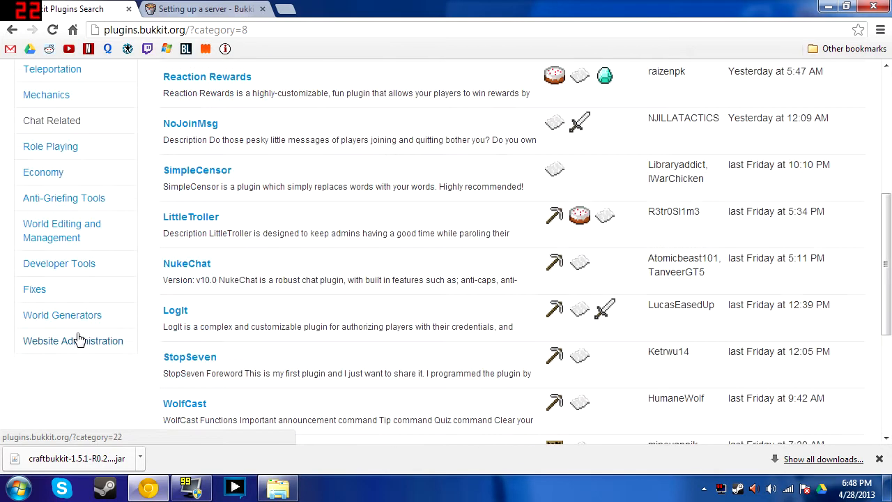
left_click(82, 325)
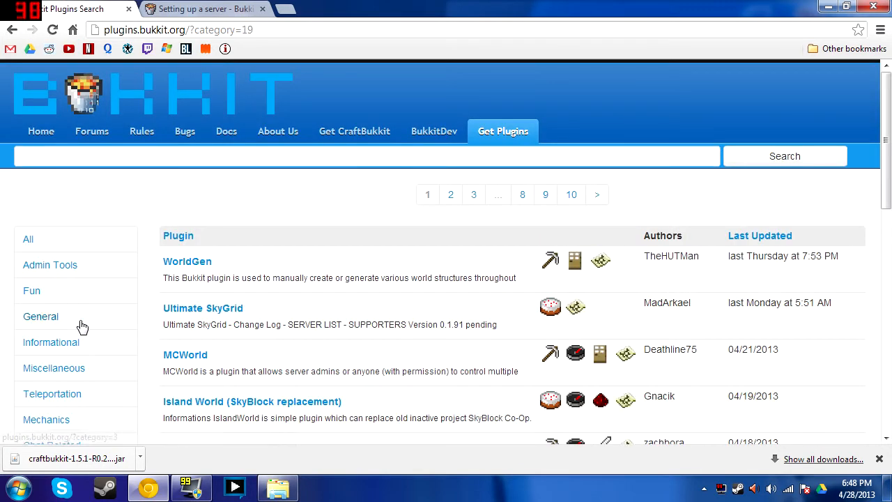
left_click(62, 292)
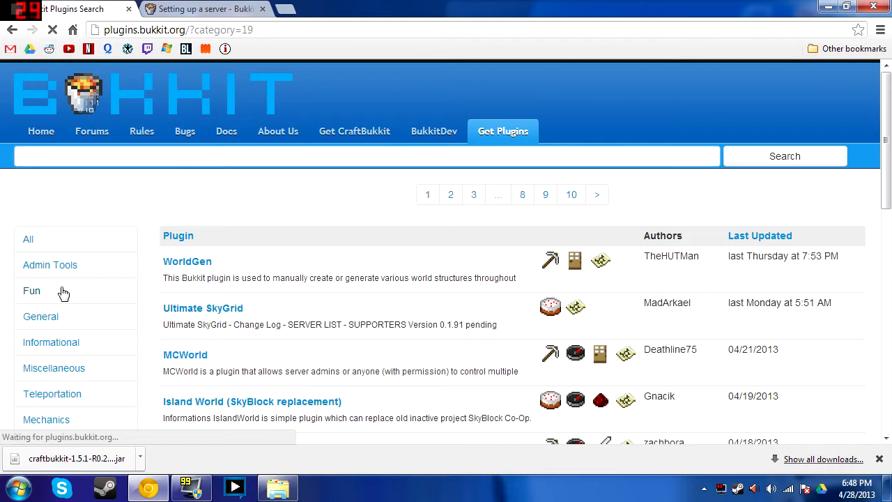
scroll(63, 296, "down", 1)
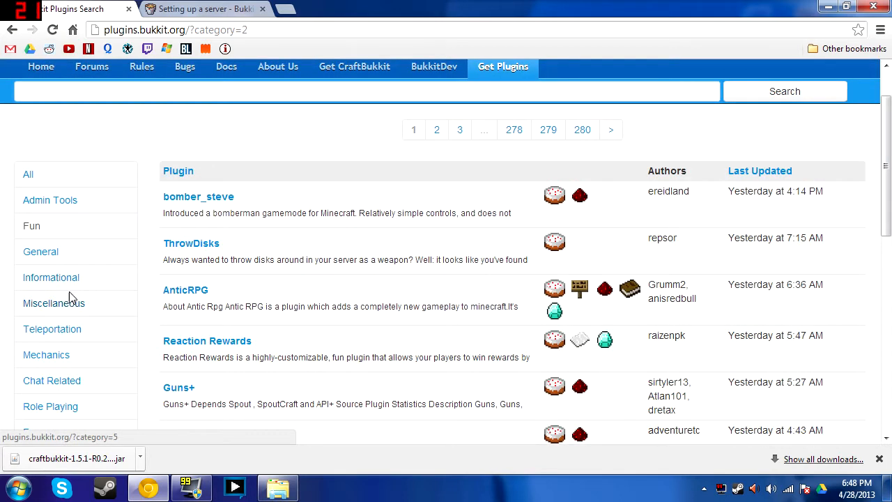
scroll(69, 297, "up", 1)
left_click(47, 240)
Search BukkitDev for lockette and open the Lockette plugin page
type("lockette")
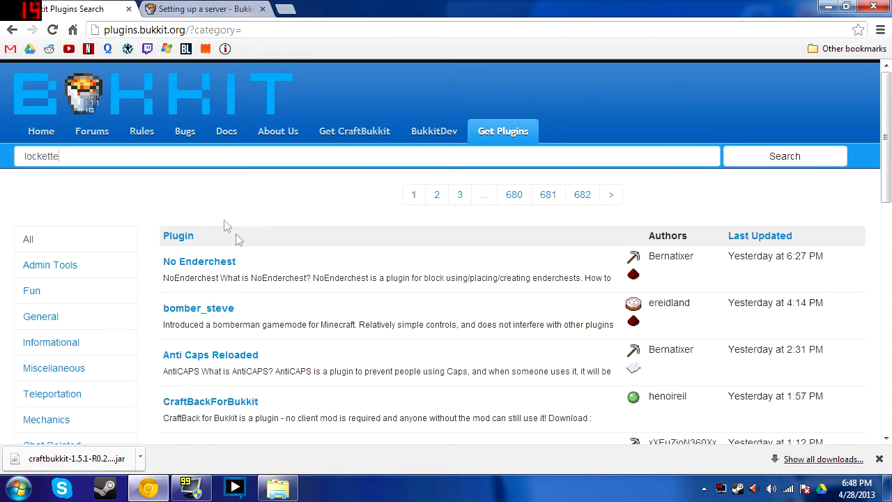
left_click(763, 161)
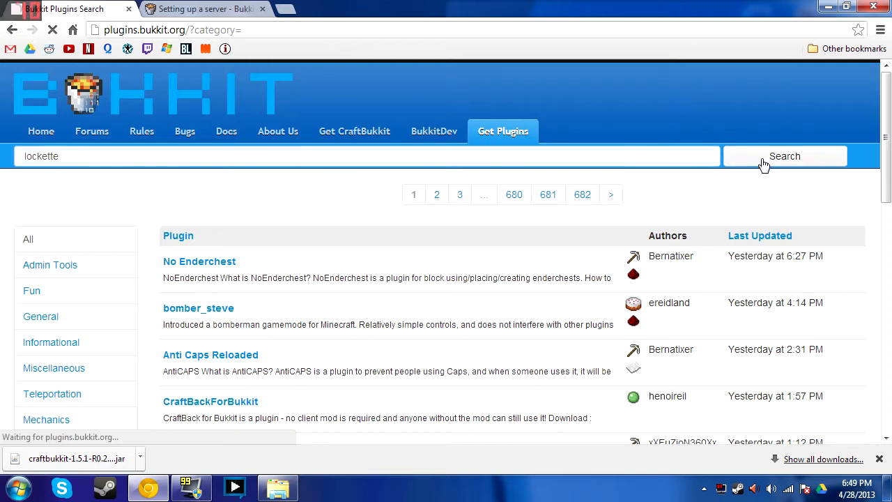
left_click(190, 260)
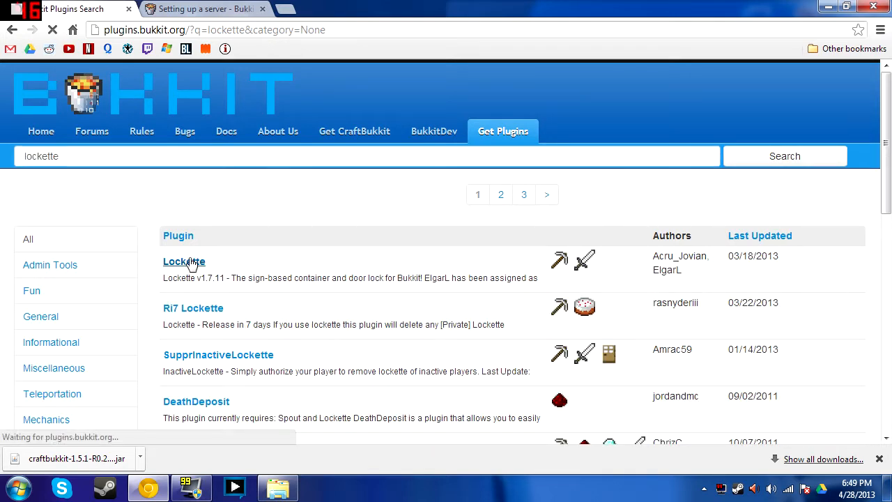
scroll(195, 259, "down", 3)
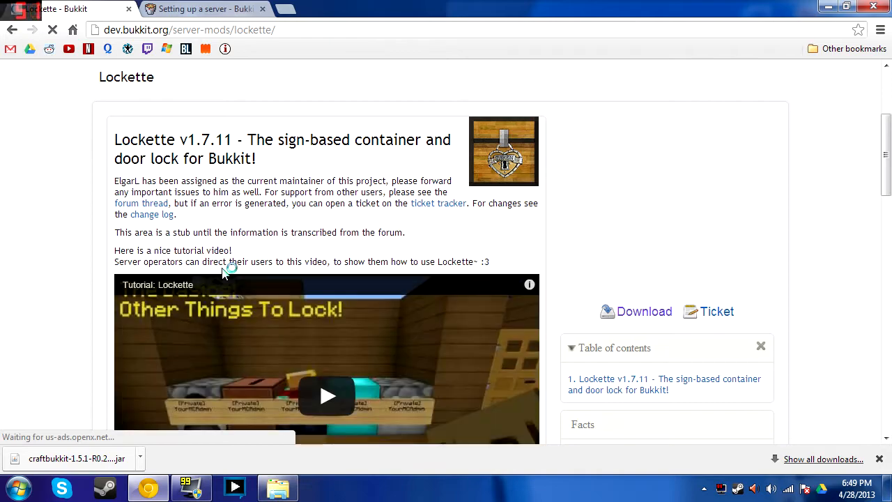
scroll(576, 285, "down", 5)
scroll(307, 137, "up", 4)
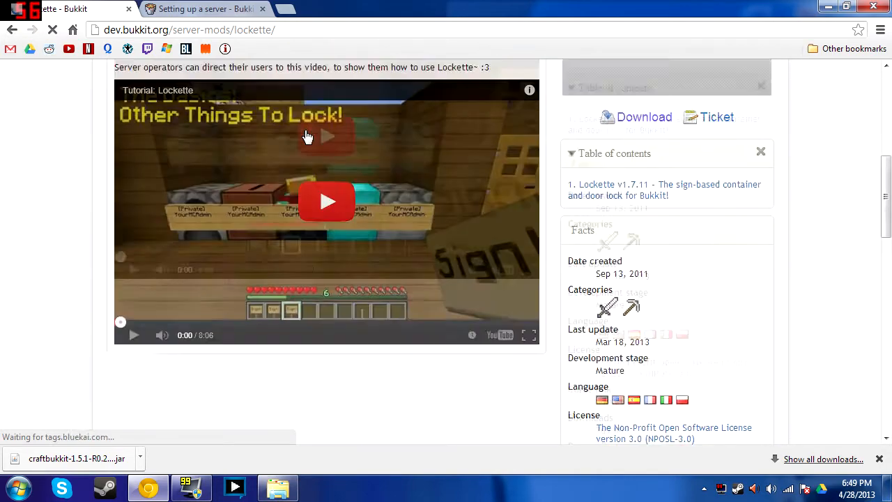
scroll(453, 279, "up", 1)
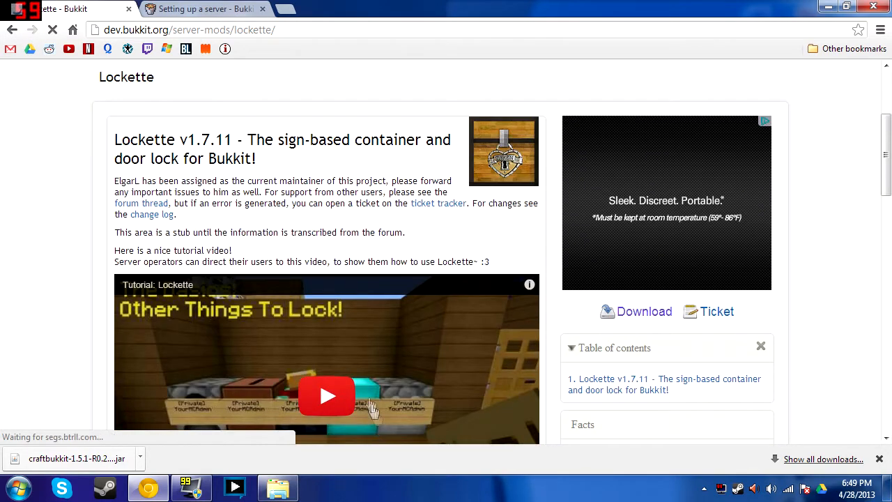
Download the Lockette 1.7.9 jar and keep it despite the warning
left_click(643, 312)
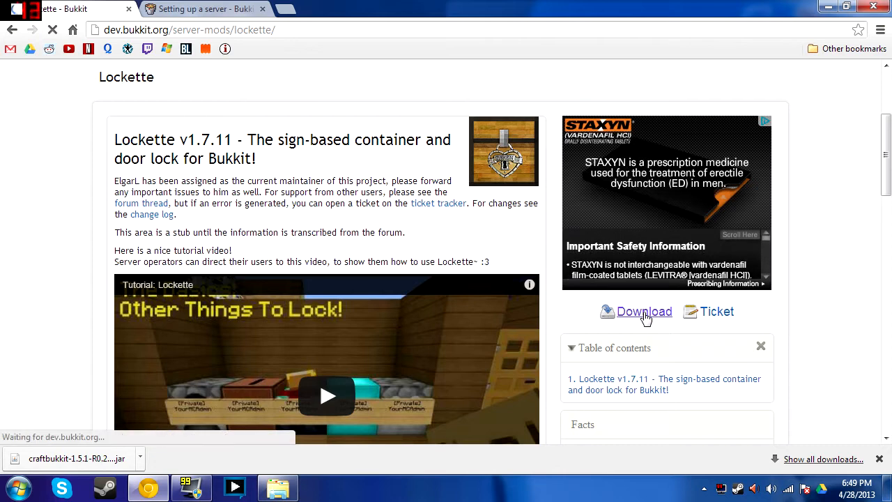
scroll(585, 272, "down", 1)
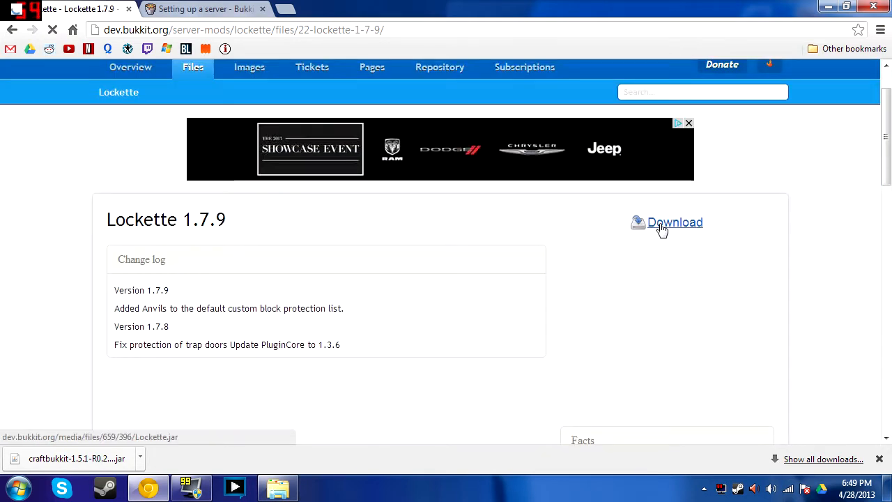
left_click(662, 229)
left_click(240, 459)
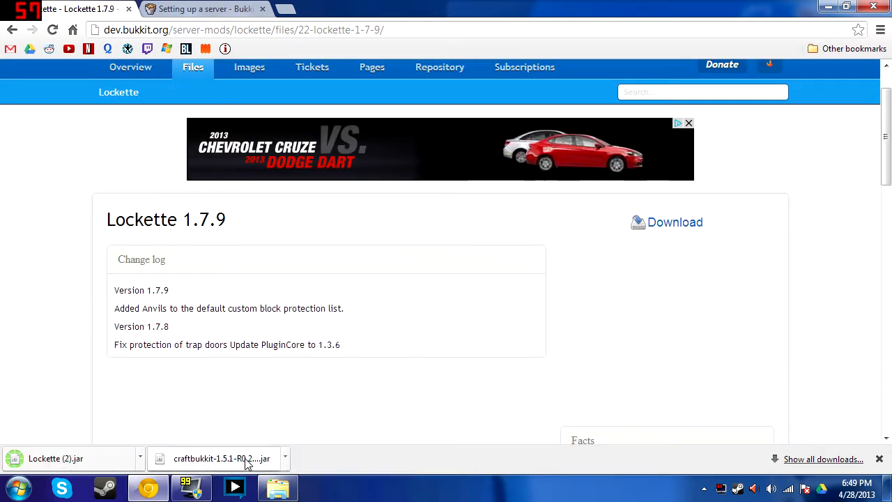
Move Lockette (2).jar into the Bukkit plugins folder and rename it to Lockette
left_click_drag(542, 11, 0, 7)
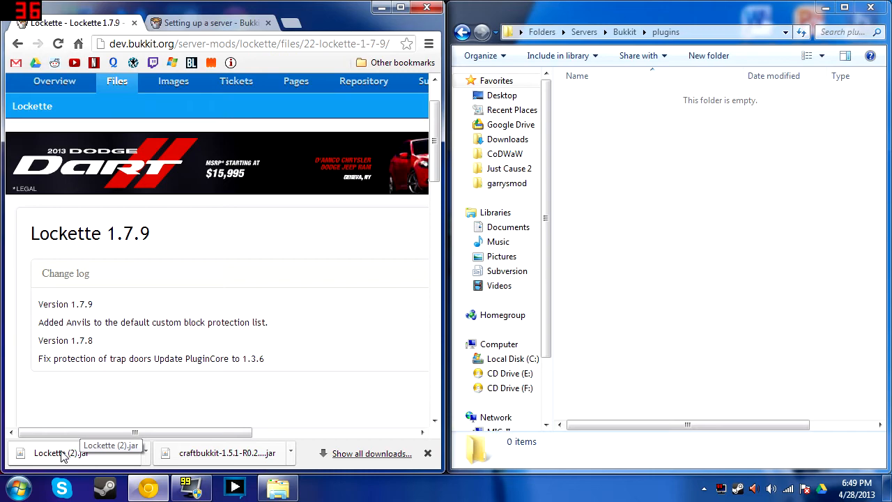
left_click_drag(65, 456, 640, 96)
right_click(636, 101)
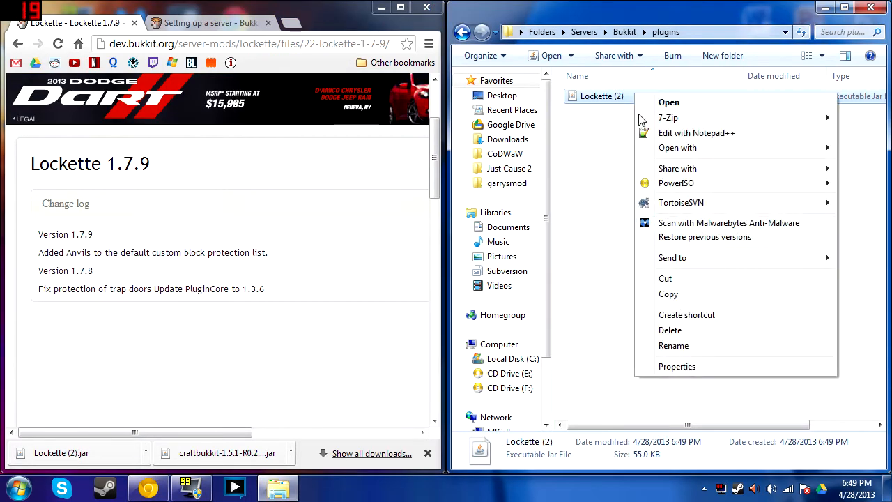
left_click(673, 345)
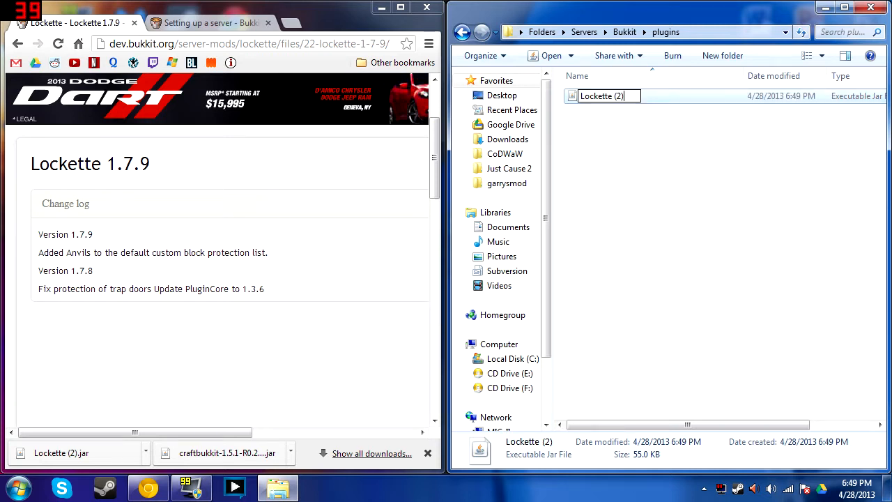
key("BackSpace")
key("BackSpace")
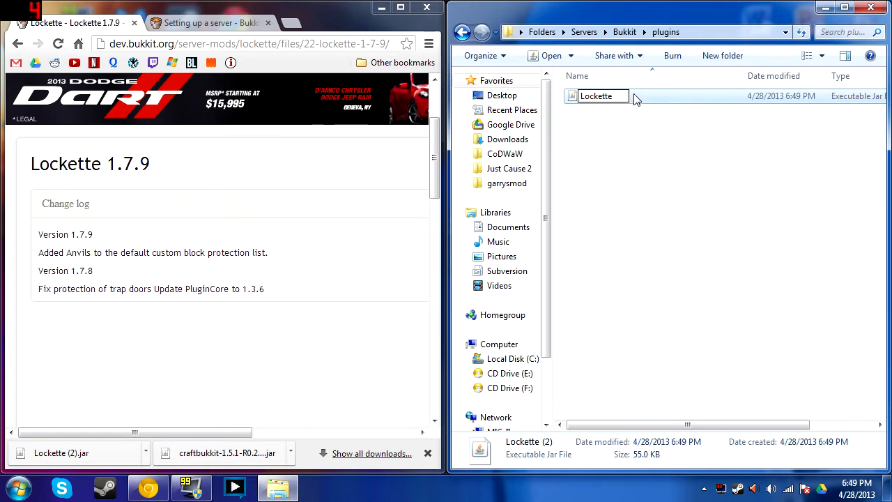
left_click(633, 242)
Start the Bukkit server from Run.bat in the server folder so Lockette loads
left_click(462, 32)
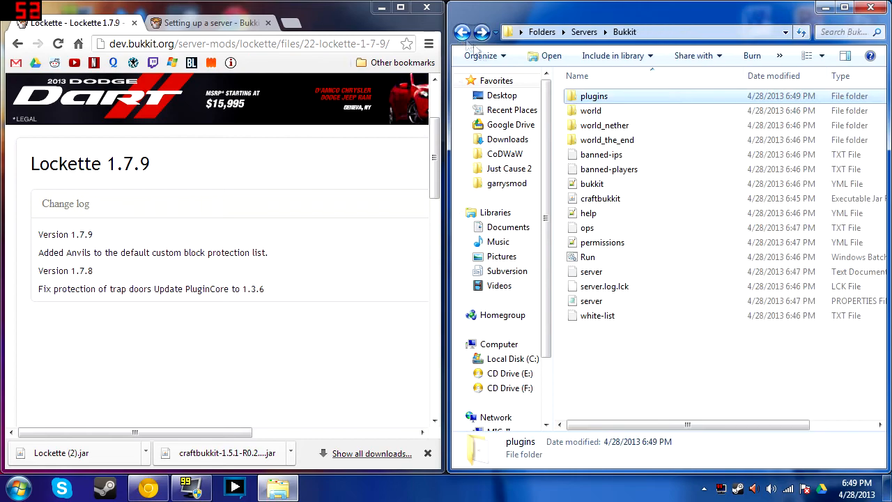
double_click(599, 258)
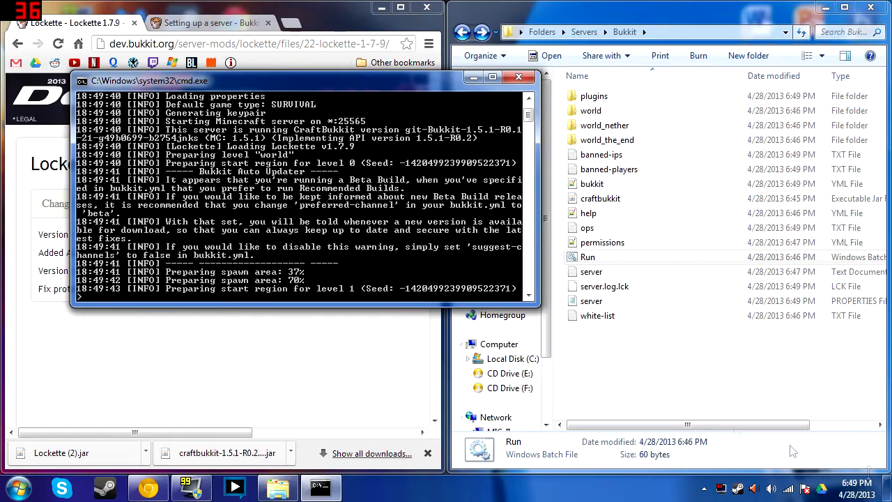
left_click(887, 492)
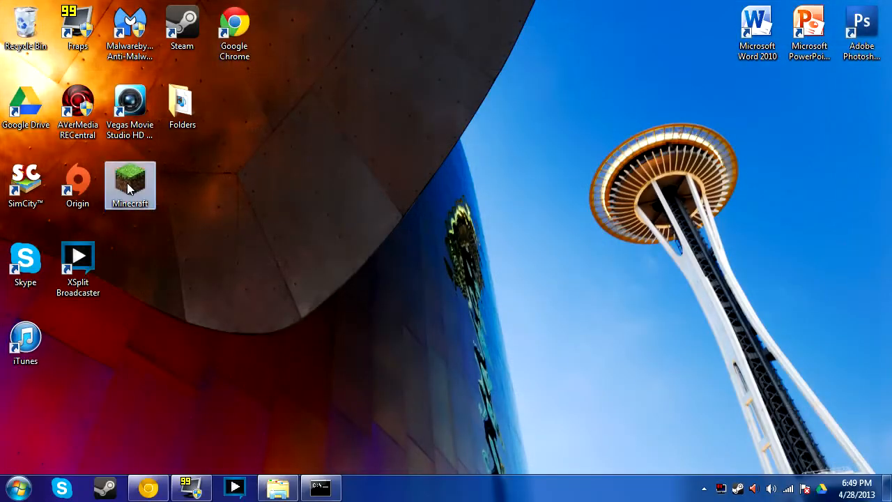
Launch Minecraft, log in, maximize the window and join the Local server from Multiplayer
double_click(127, 183)
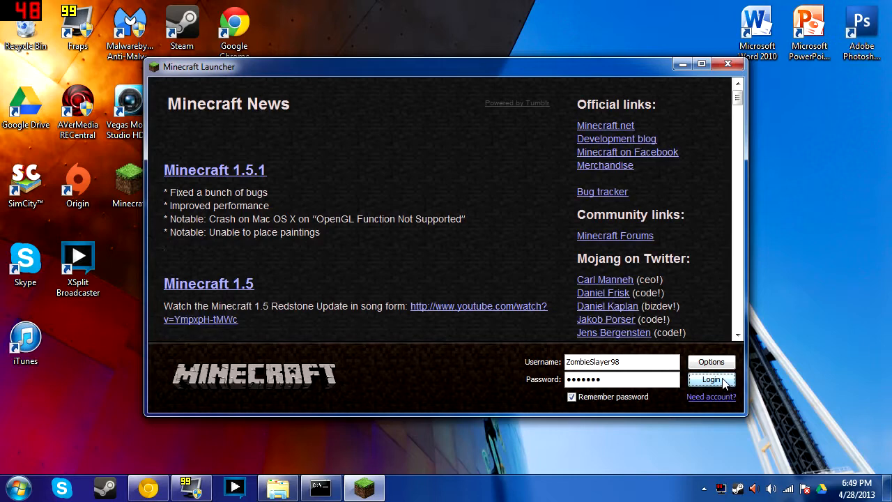
left_click(725, 380)
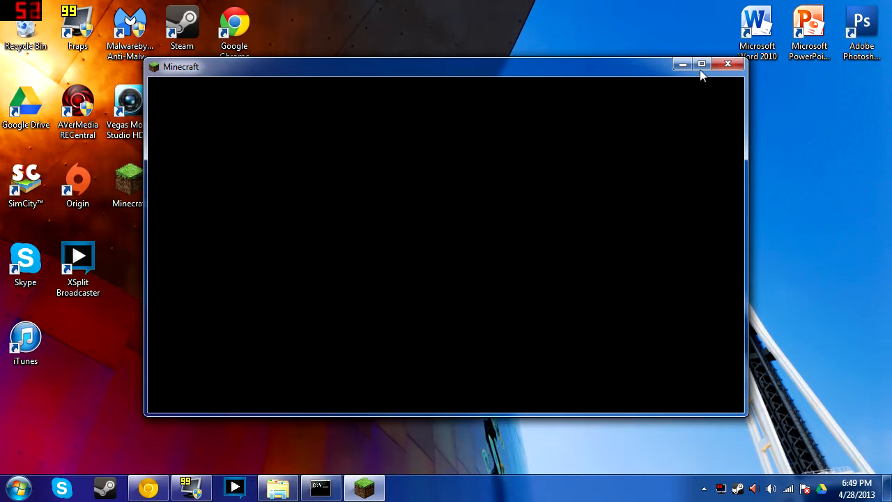
left_click(702, 65)
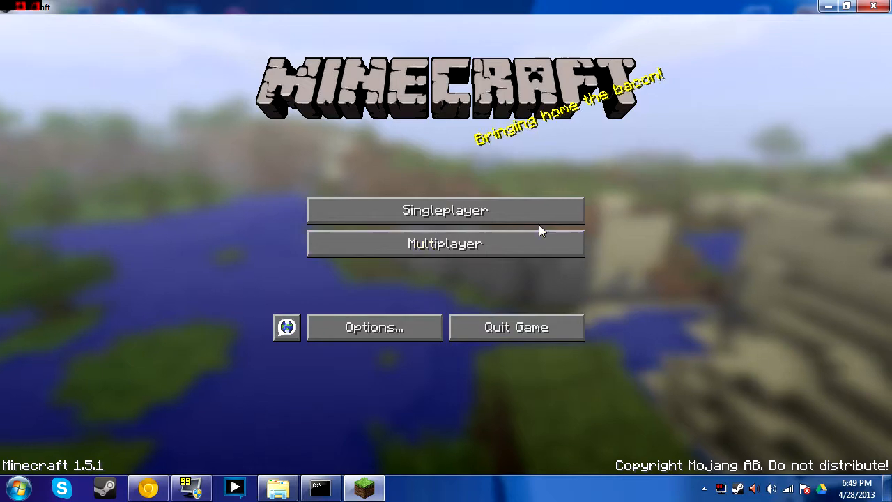
left_click(536, 237)
double_click(484, 146)
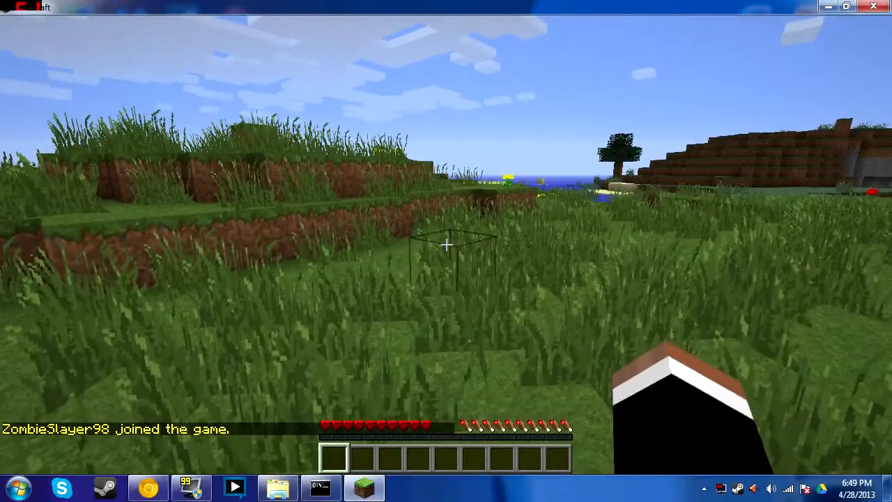
List the server's commands, including Lockette's, with /help in the chat
type("t")
type("/")
key("Tab")
key("Tab")
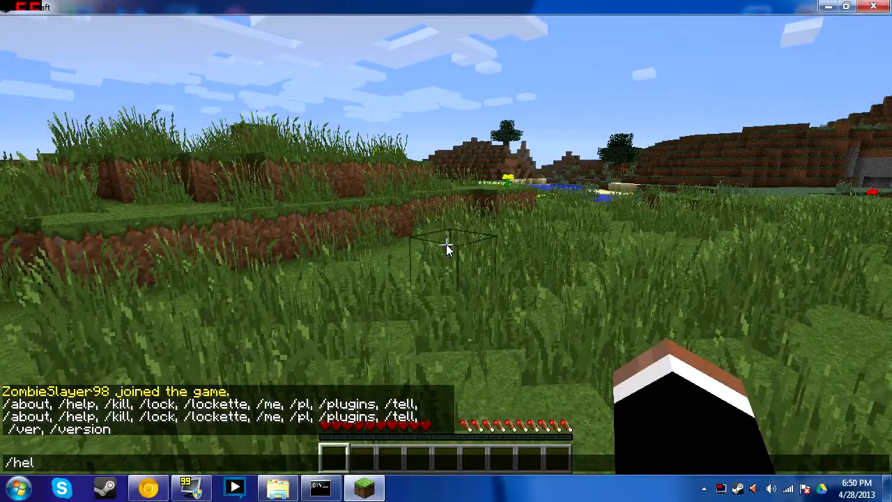
key("BackSpace")
key("BackSpace")
type("e")
Grant the player operator rights with op in the server console, then return to Minecraft
left_click(320, 487)
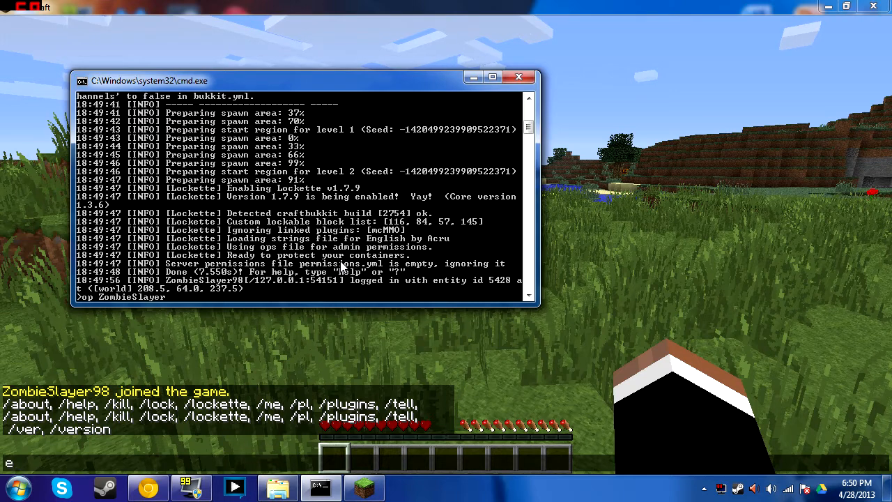
key("Return")
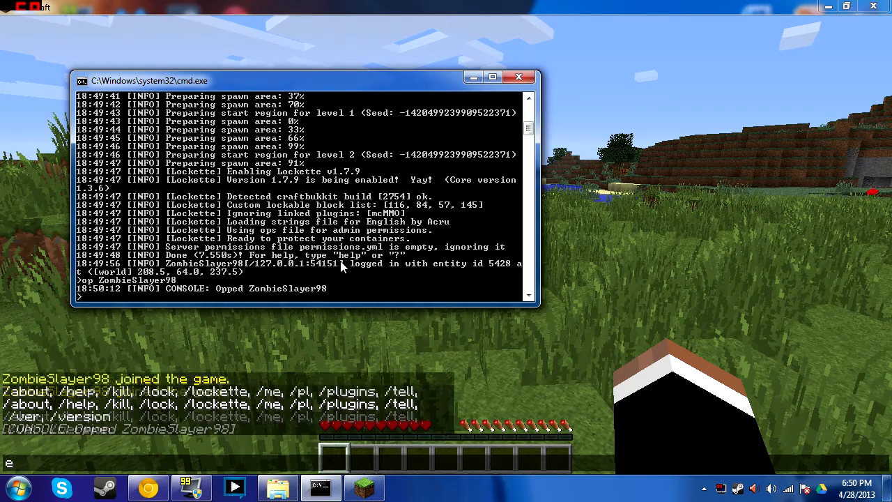
left_click(664, 351)
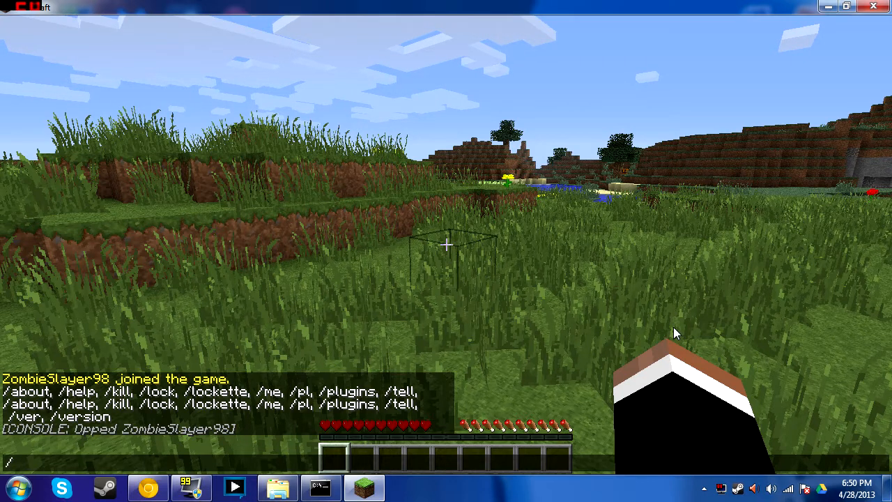
Run /gamemode creative in the chat to switch the player to Creative
type("/")
key("Tab")
key("Tab")
key("Tab")
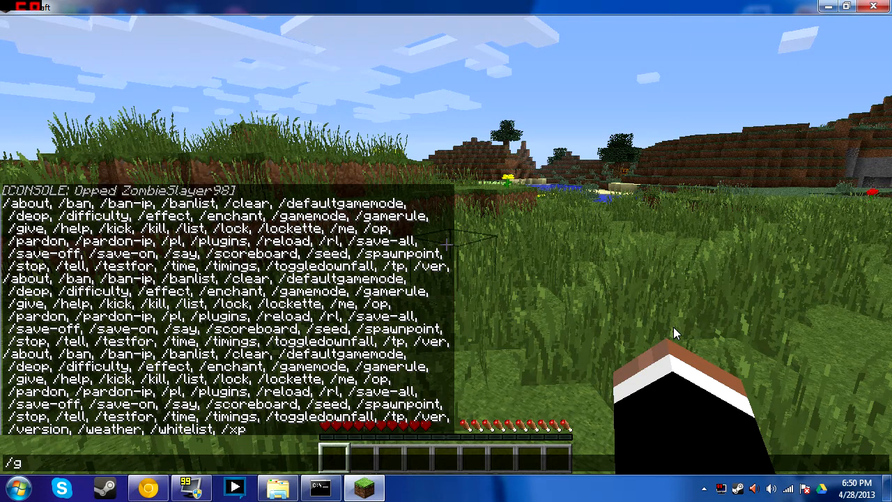
key("Tab")
key("Tab")
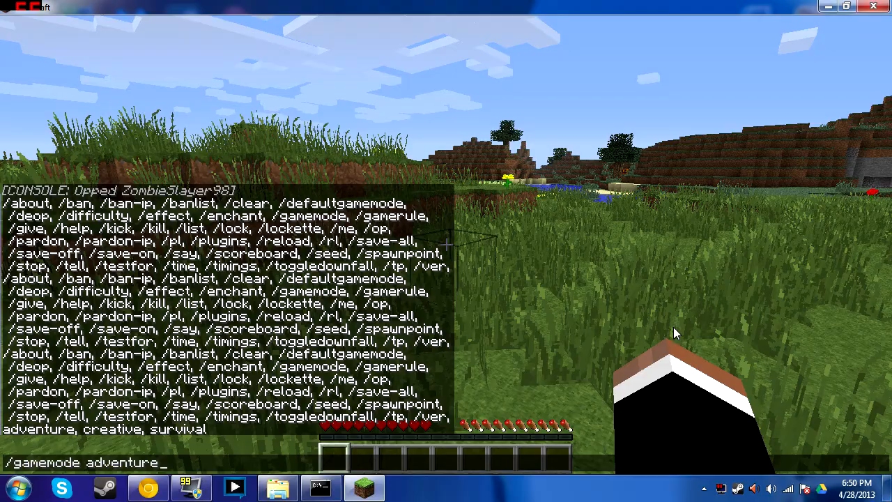
key("Return")
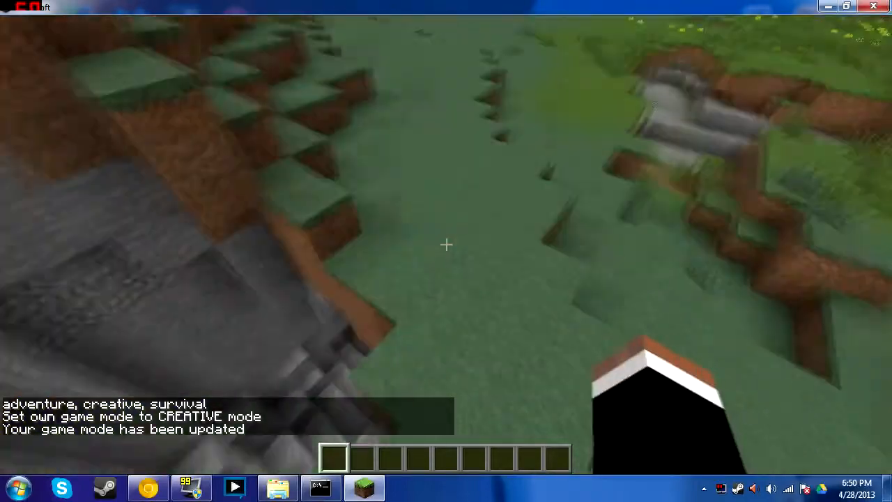
Put a Trapped Chest from Decoration Blocks in the hotbar and place it on the grass
key("e")
left_click(369, 132)
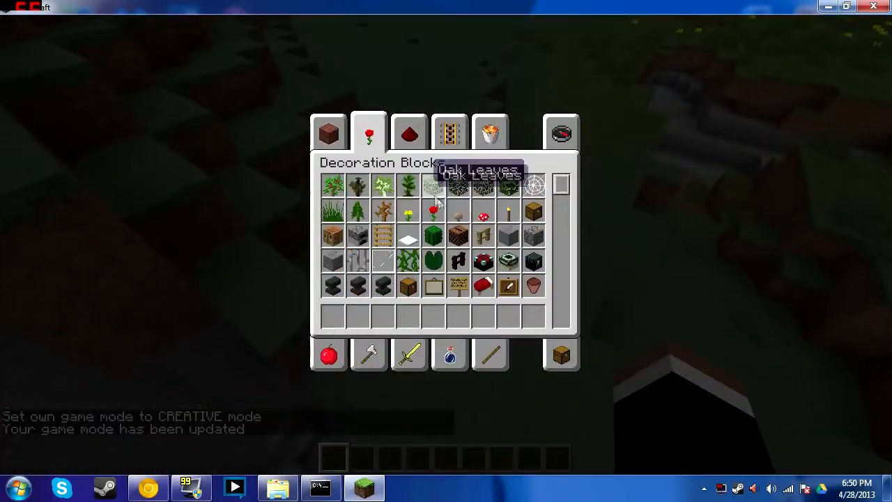
left_click(412, 288)
left_click(331, 315)
left_click(331, 315)
left_click(333, 320)
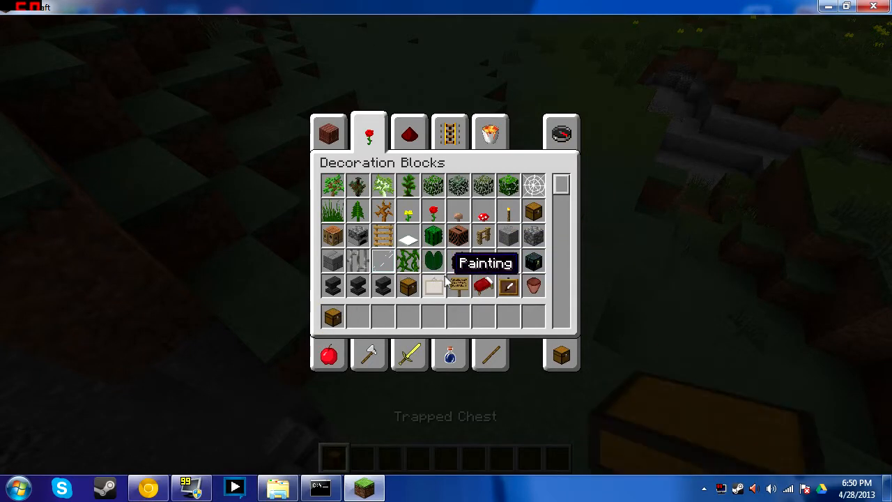
key("e")
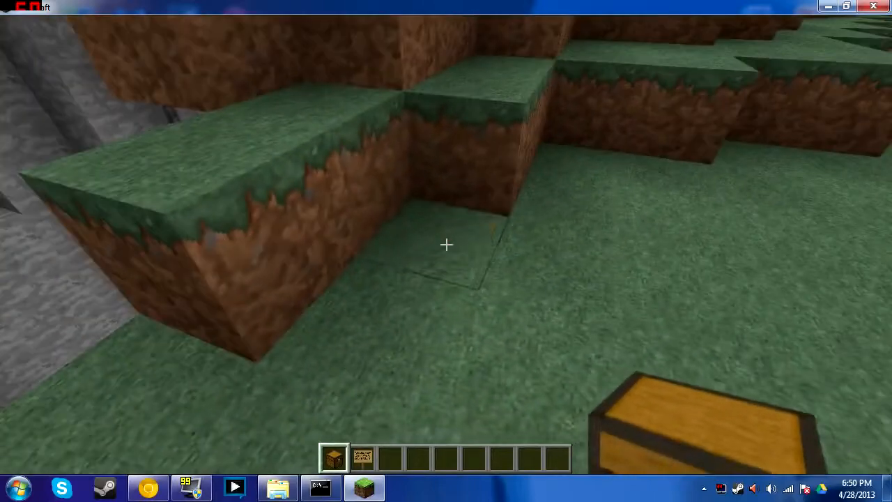
right_click(446, 244)
scroll(446, 244, "down", 1)
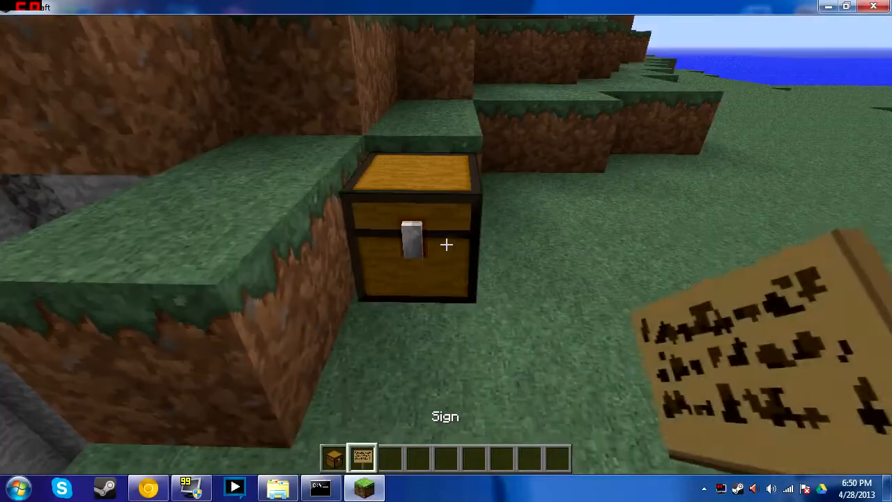
right_click(446, 244)
key("e")
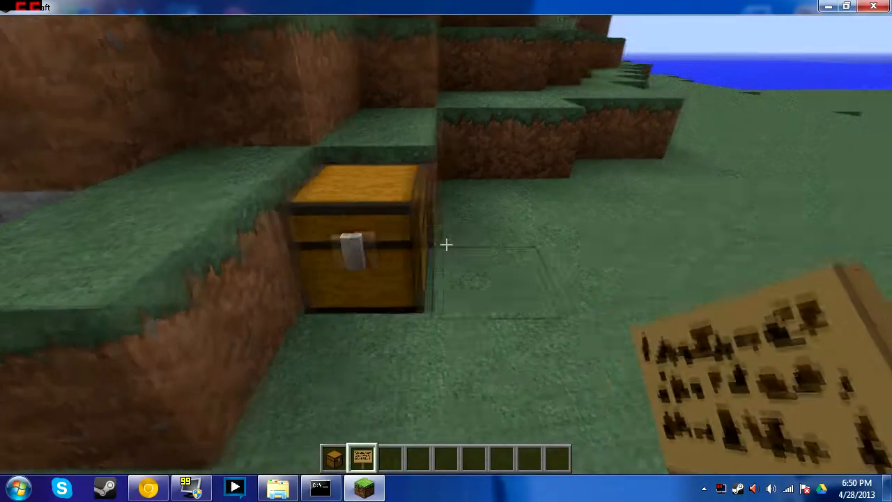
Add a chest to the third hotbar slot and place it beside the first, forming a double chest
key("e")
left_click(328, 136)
scroll(439, 199, "down", 3)
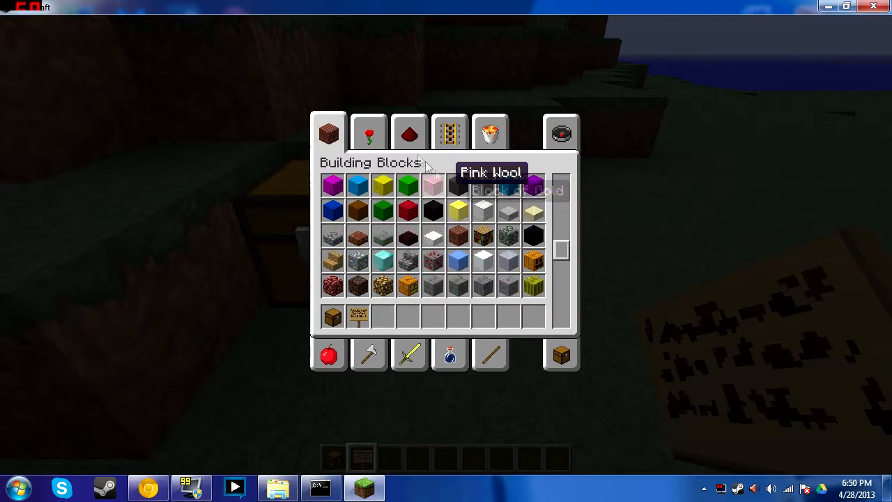
left_click(415, 138)
left_click(370, 133)
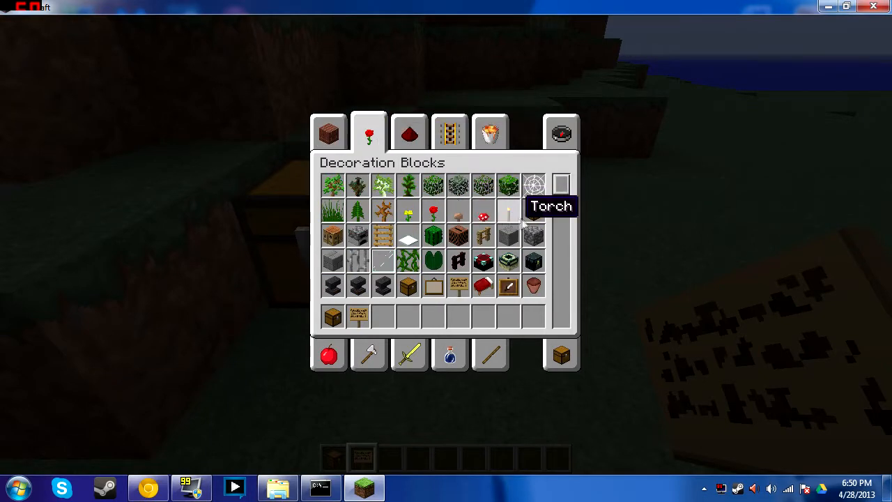
left_click(380, 316)
key("e")
key("3")
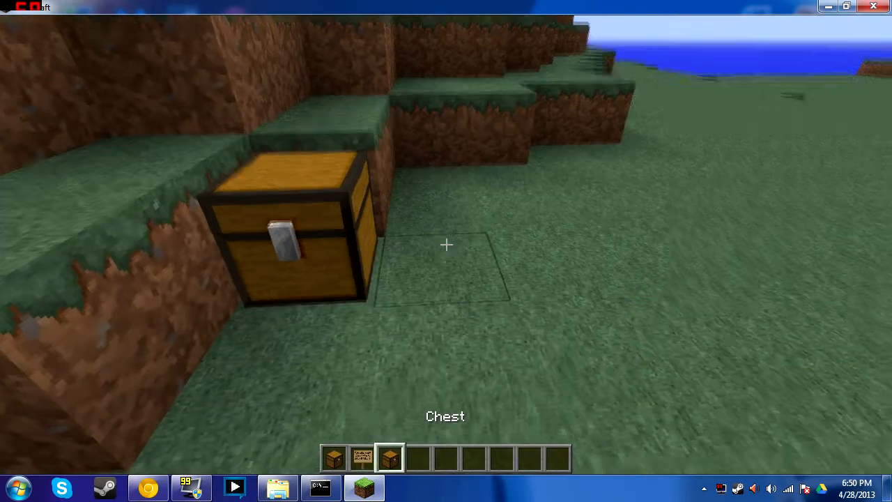
right_click(446, 244)
Attach a sign to the chest so Lockette marks it [Private] with the player's name
key("2")
key("s")
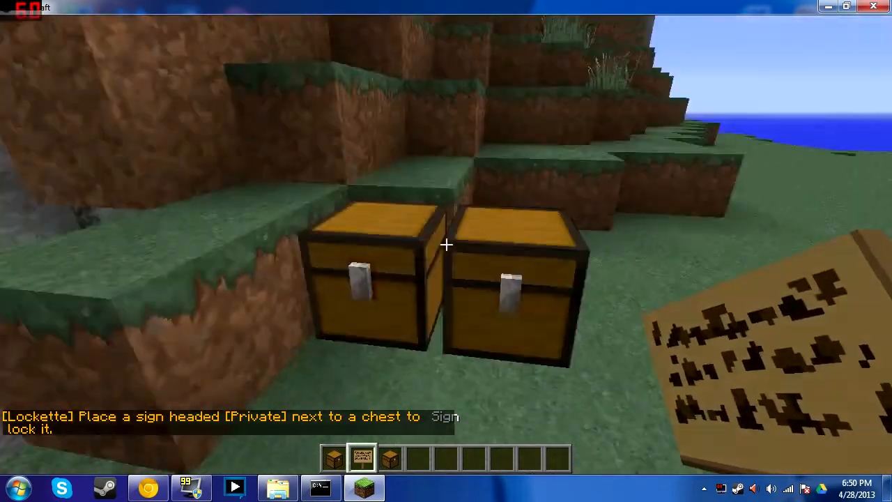
key("a")
key("d")
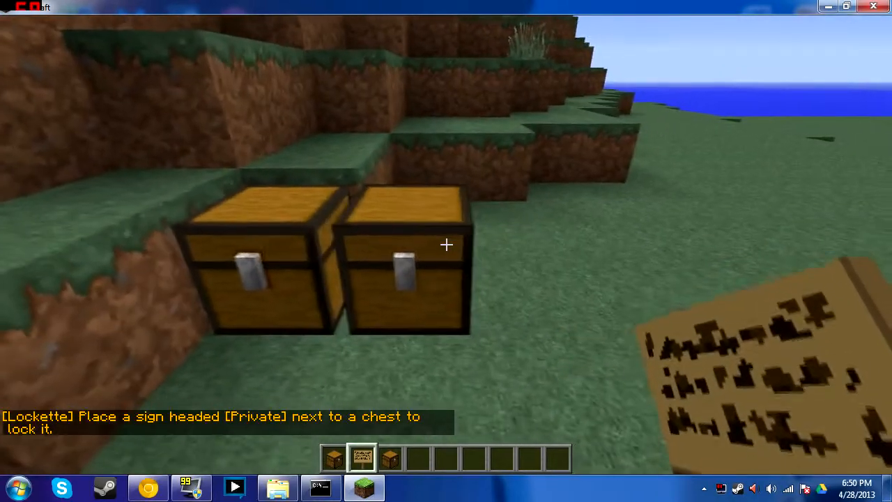
right_click(446, 244)
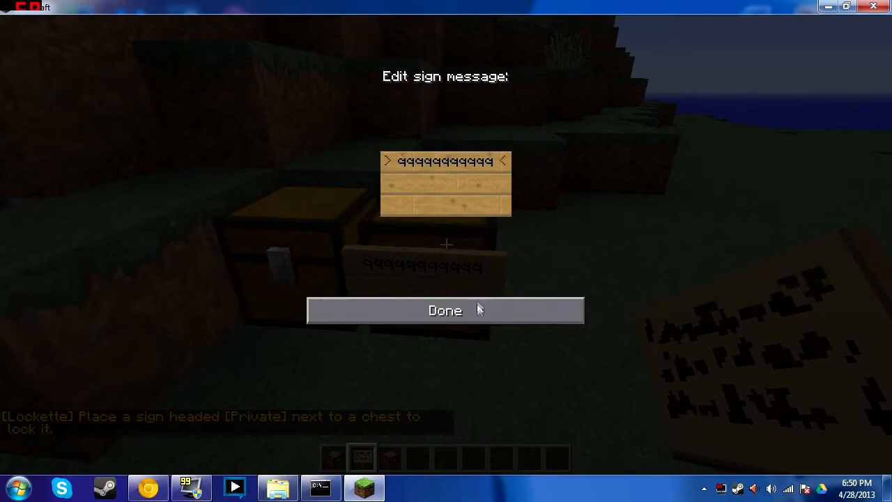
left_click(478, 309)
left_click(446, 243)
right_click(446, 244)
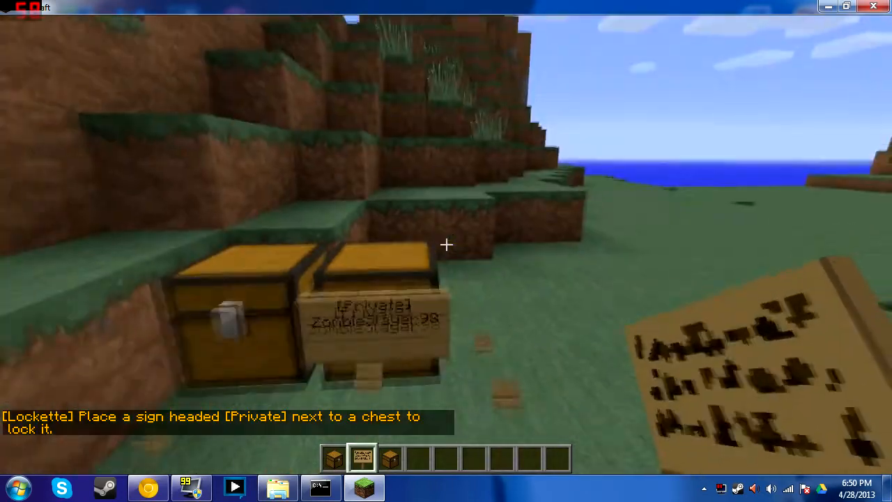
key("3")
key("s")
scroll(446, 244, "down", 1)
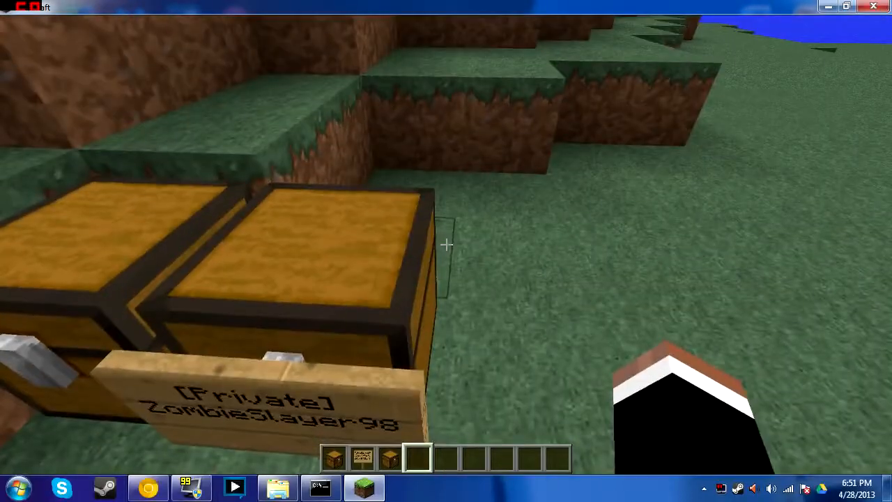
Check the locked chest opens, then place a second [private] sign naming another player
right_click(446, 244)
key("Escape")
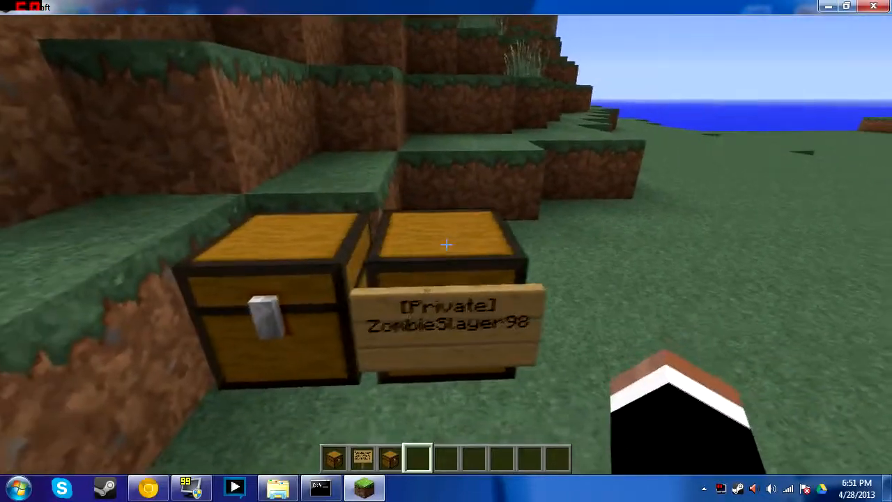
key("3")
key("2")
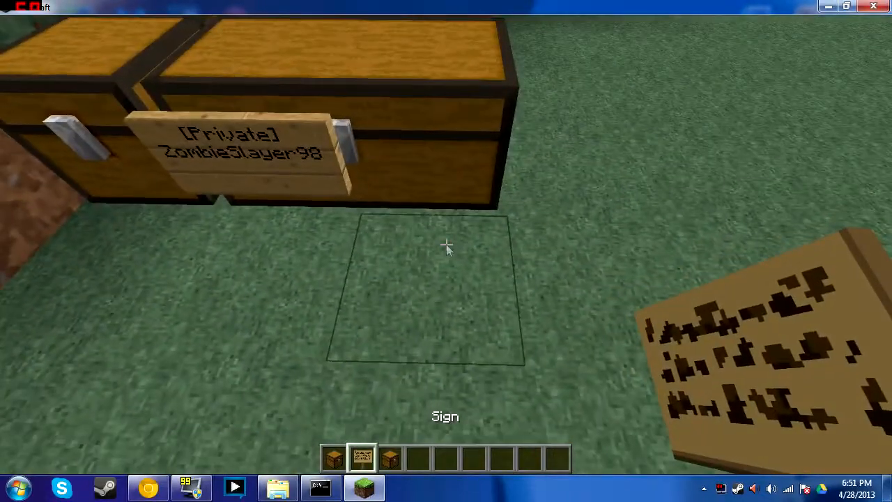
right_click(446, 244)
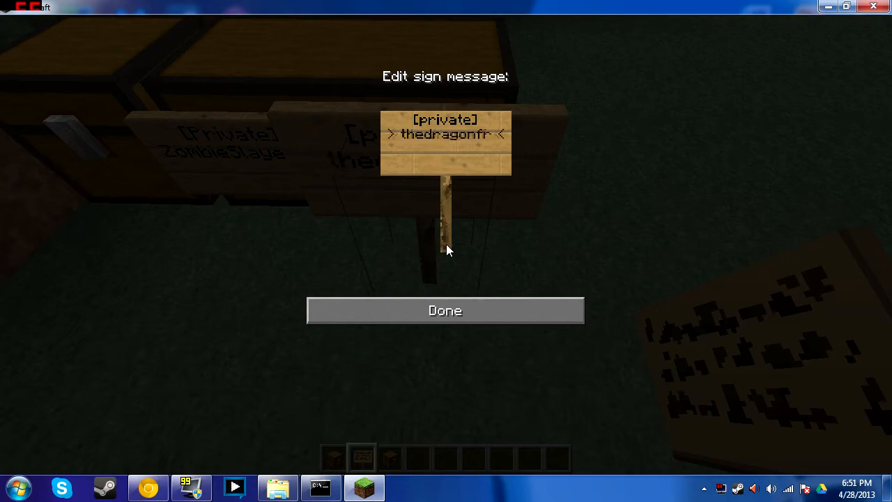
left_click(448, 320)
Break the rejected [?] sign beside the chests
key("s")
key("w")
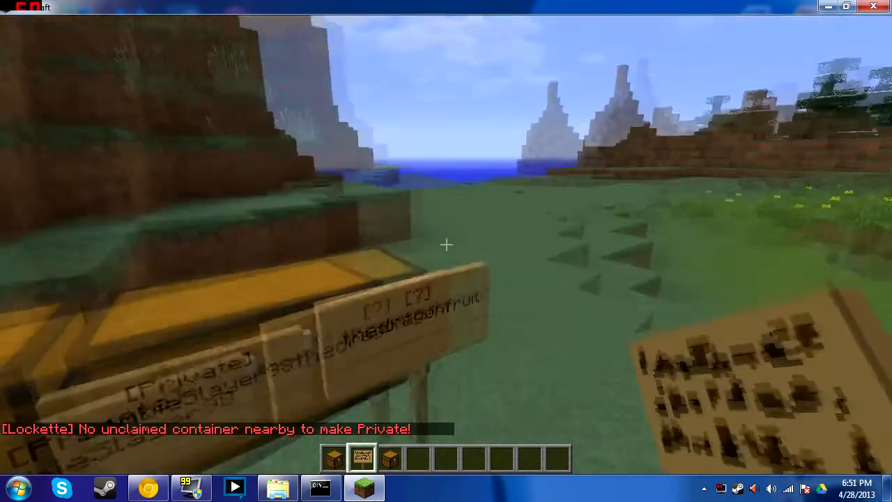
key("s")
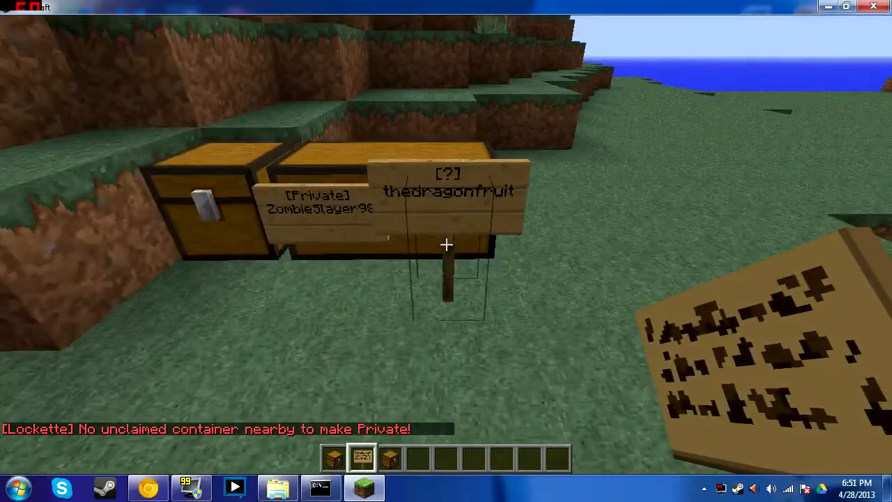
left_click(446, 244)
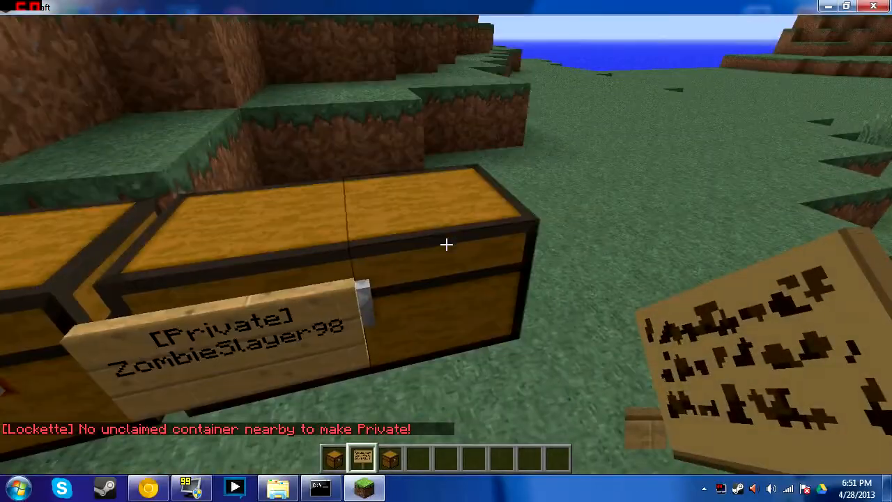
key("w")
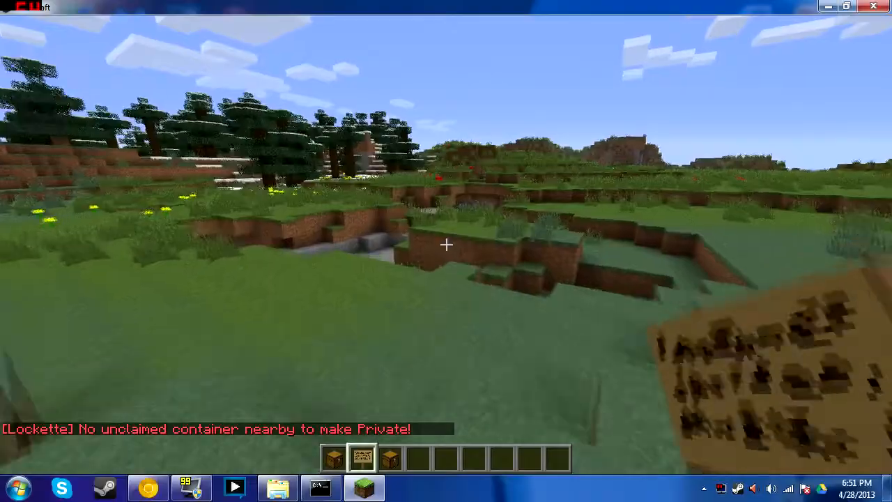
Fly out over the sea, then disconnect from the server through the game menu
scroll(446, 243, "down", 1)
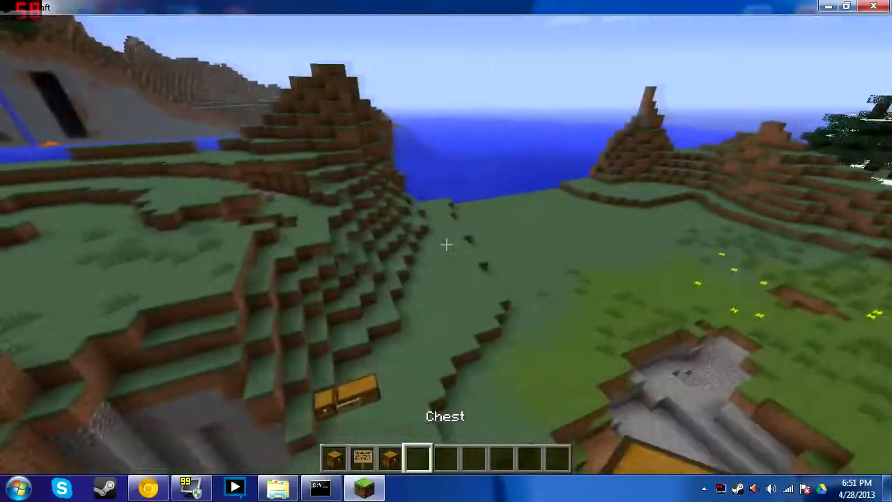
scroll(446, 244, "down", 1)
key("w")
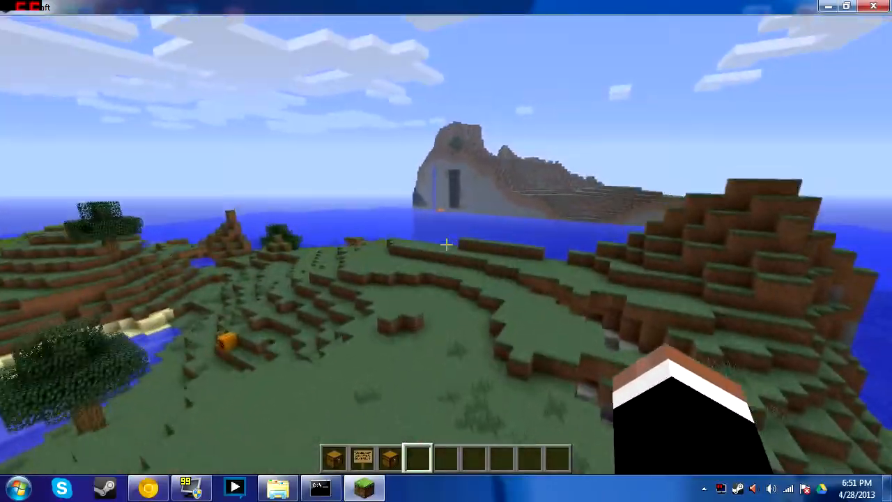
key("w")
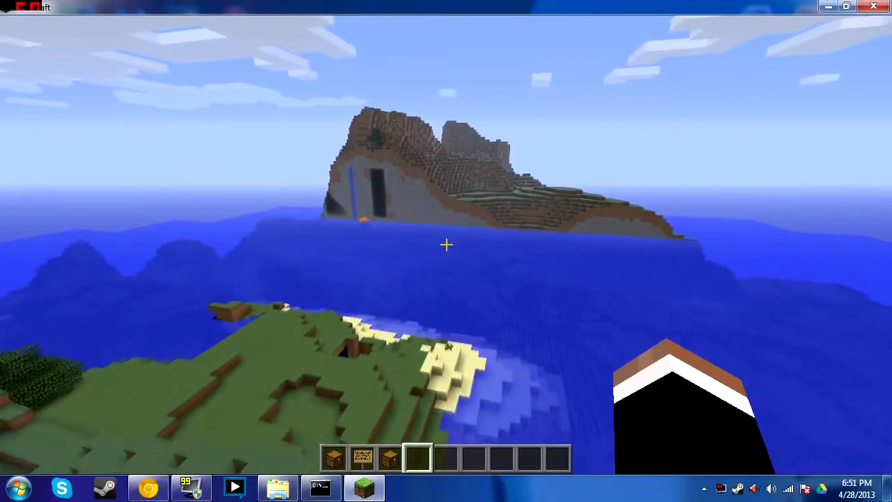
key("w")
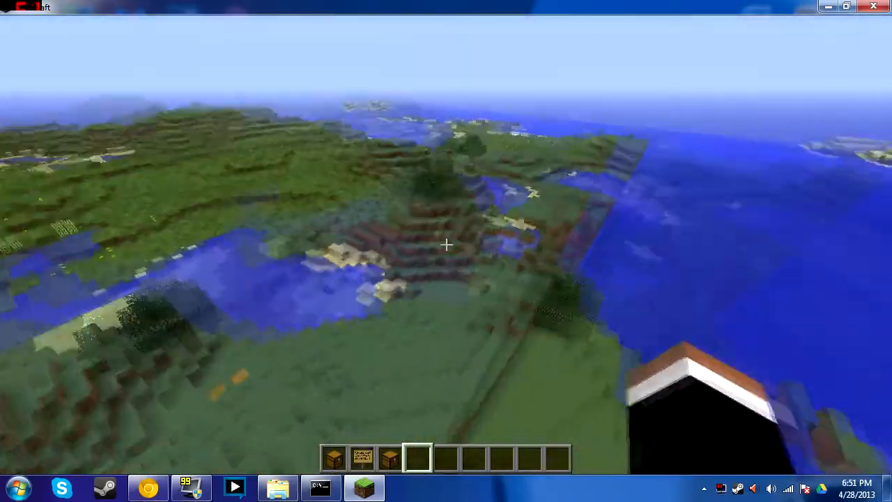
key("Escape")
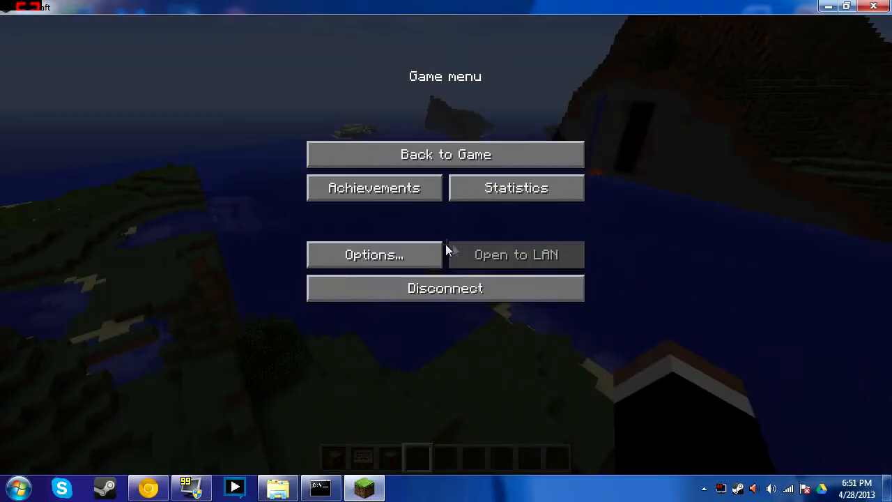
left_click(472, 287)
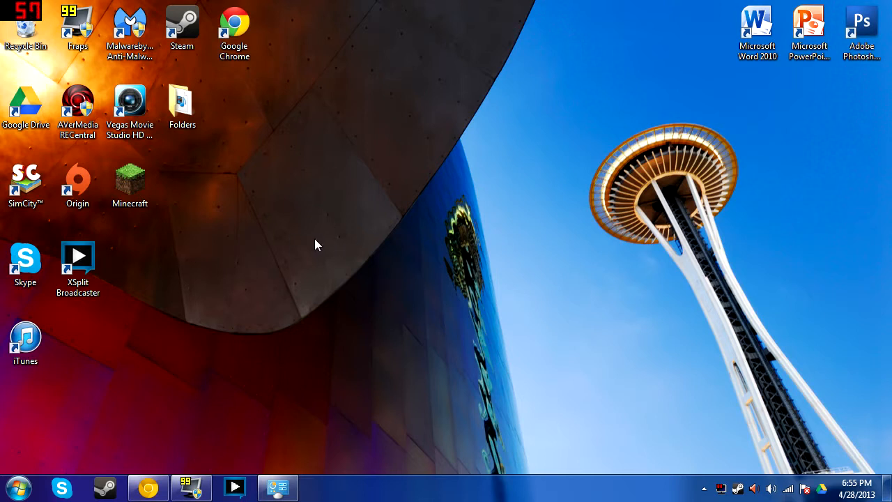
View the Wireless Network Connection's details in Network and Sharing Center
left_click(277, 488)
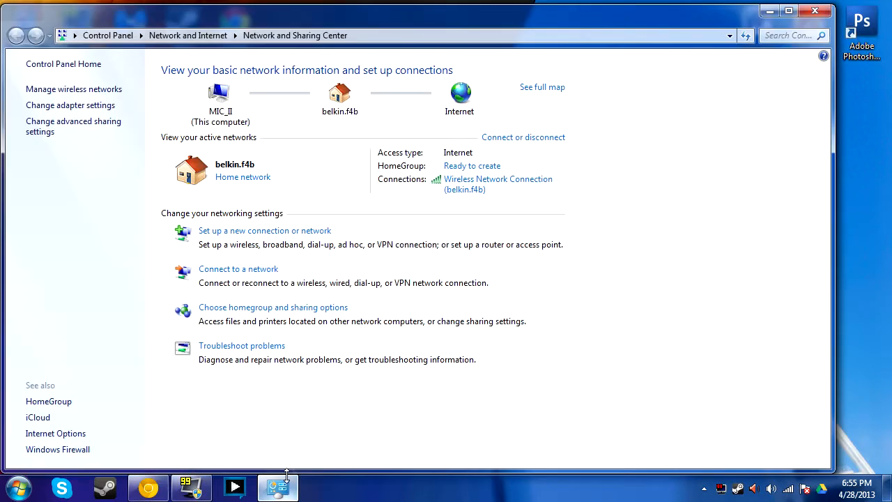
left_click(474, 188)
left_click(368, 261)
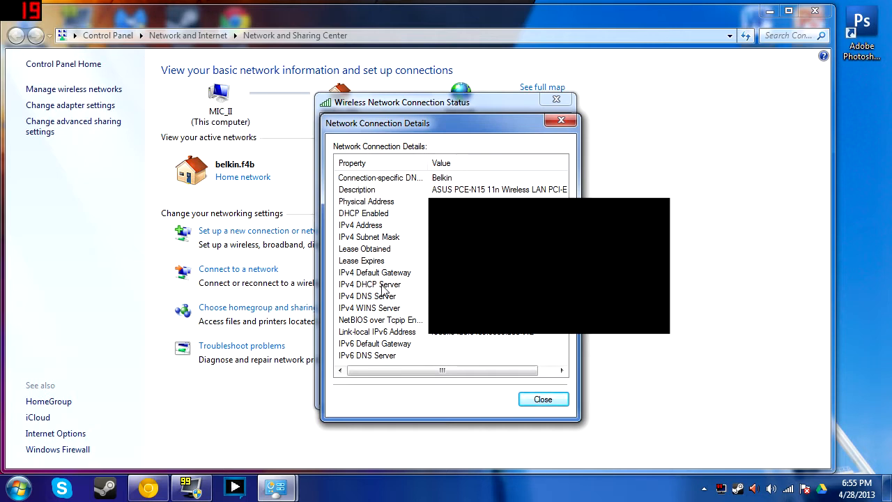
left_click(561, 120)
left_click(535, 390)
Try loading the router page at 192.168.1.1 in Chrome
left_click(159, 489)
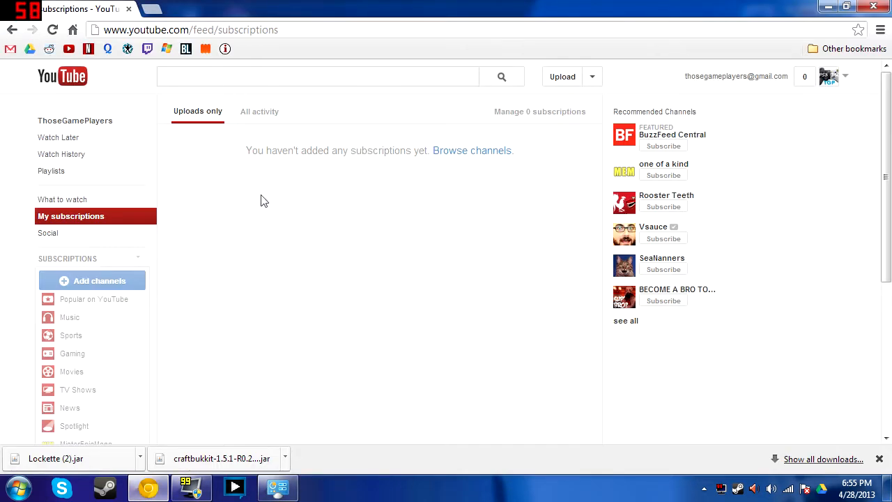
left_click(228, 25)
type("192.168.")
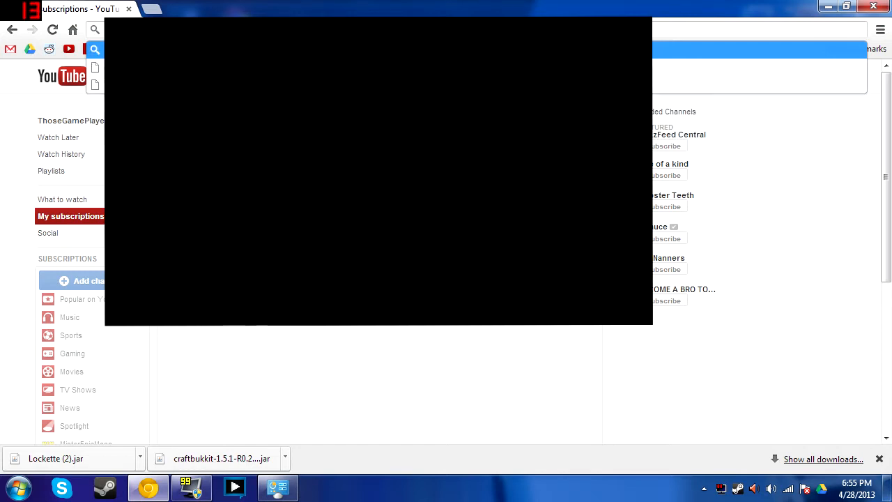
type("1.1")
key("Return")
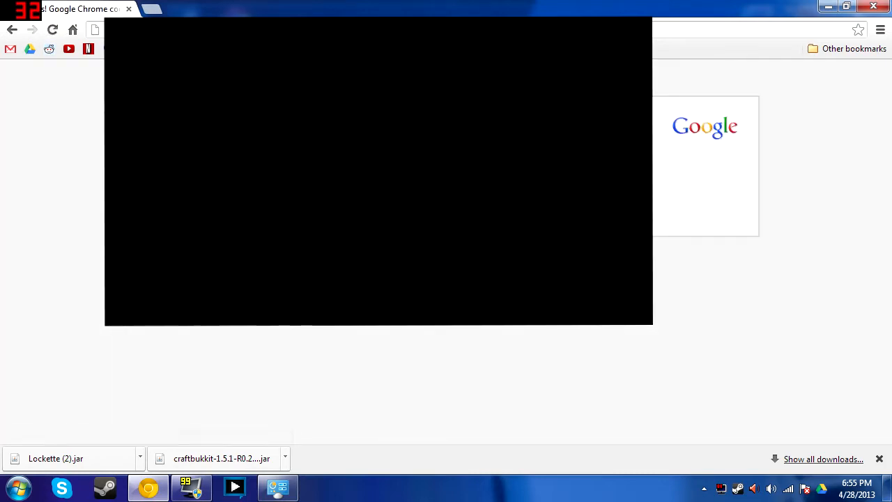
Reopen the wireless connection's details to recheck the gateway address
left_click(277, 486)
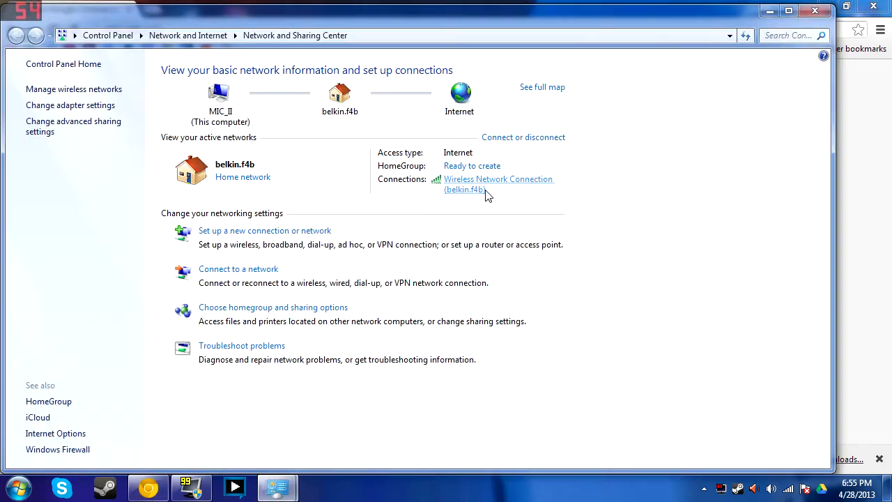
left_click(498, 177)
left_click(369, 261)
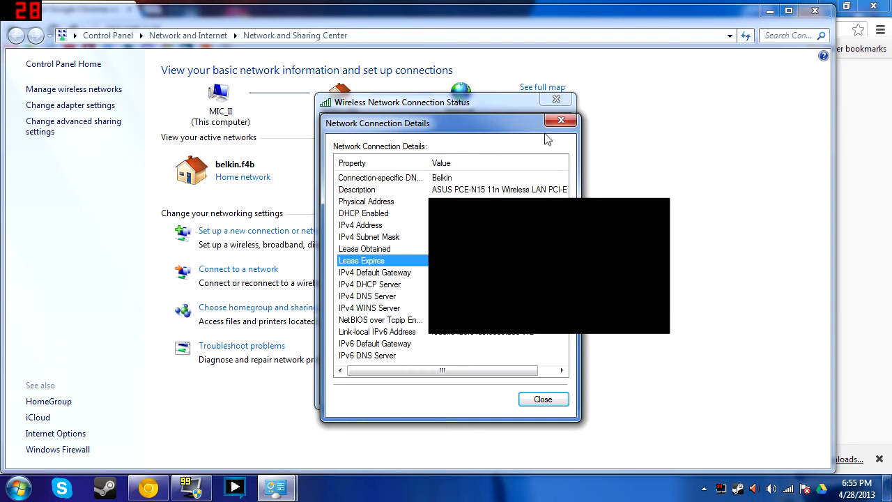
left_click(561, 121)
Close the network windows, load 192.168.2.1 in Chrome and choose Virtual Servers
left_click(556, 100)
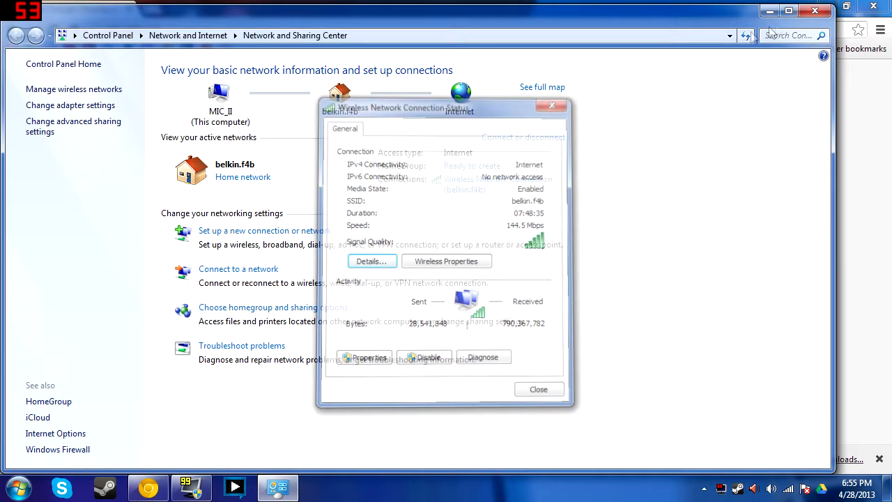
left_click(781, 15)
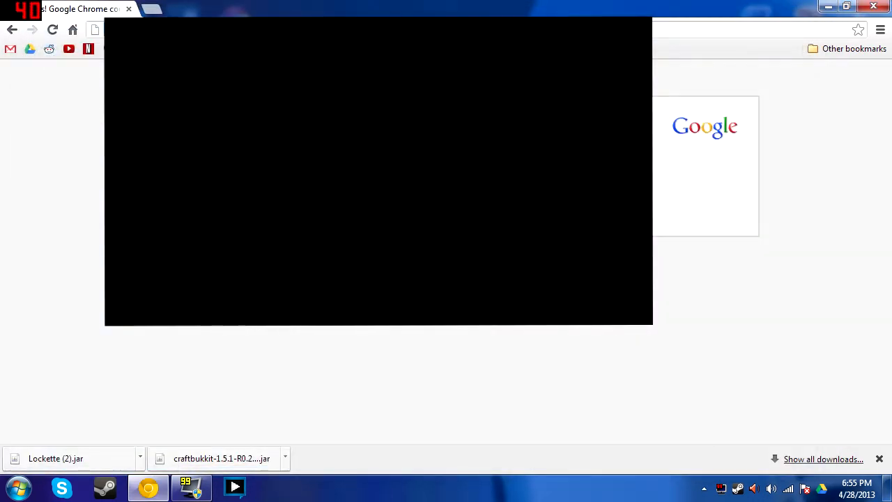
type("192.168.2.1")
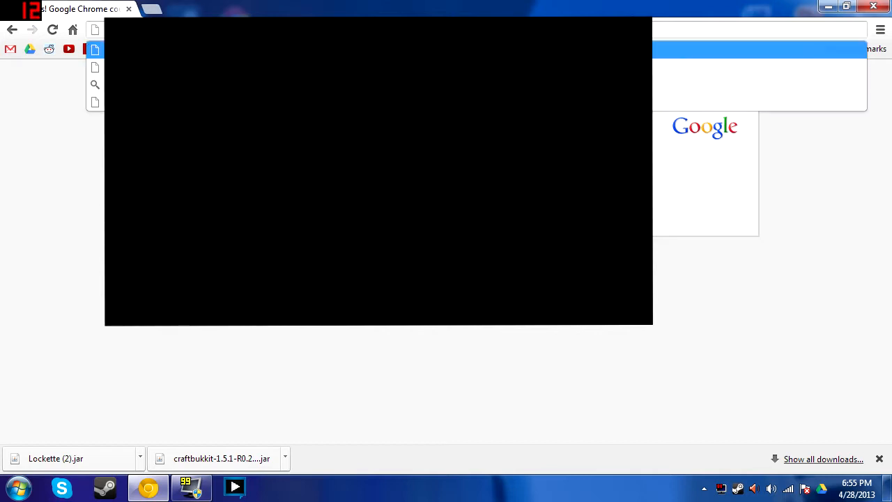
key("Return")
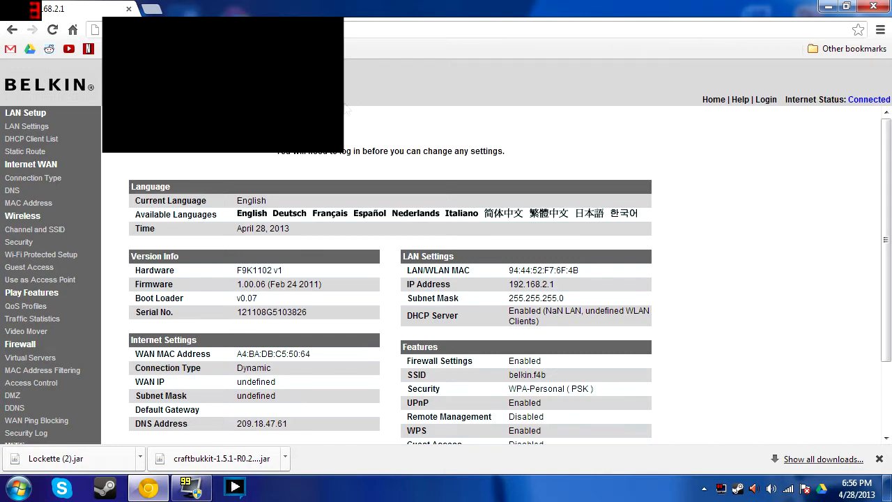
left_click(43, 358)
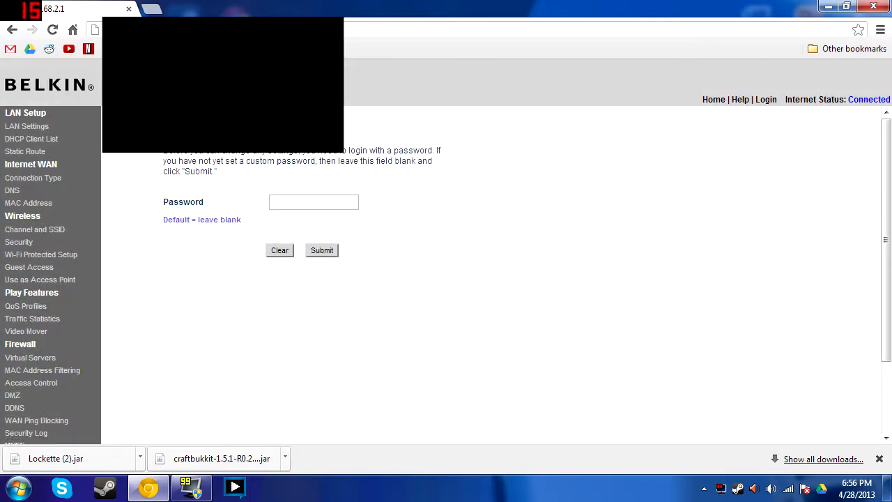
Log in with a blank password and open the MC server 2 rule forwarding TCP port 25565
left_click(321, 251)
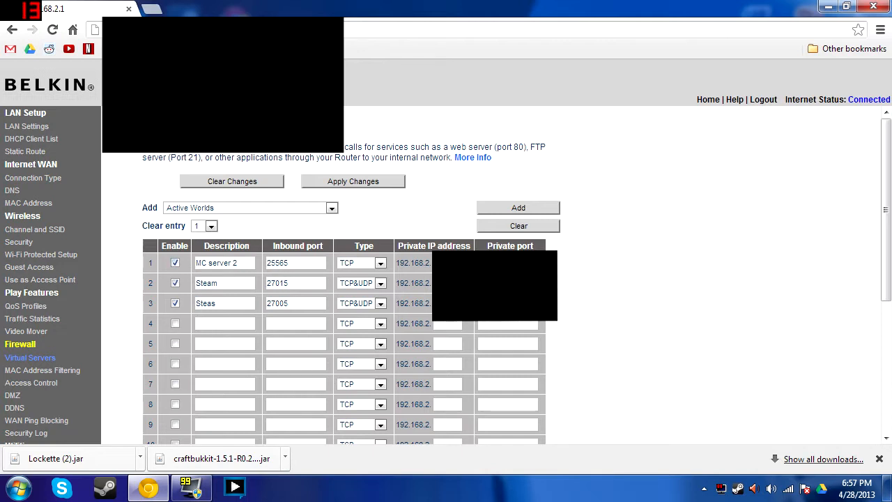
left_click(239, 263)
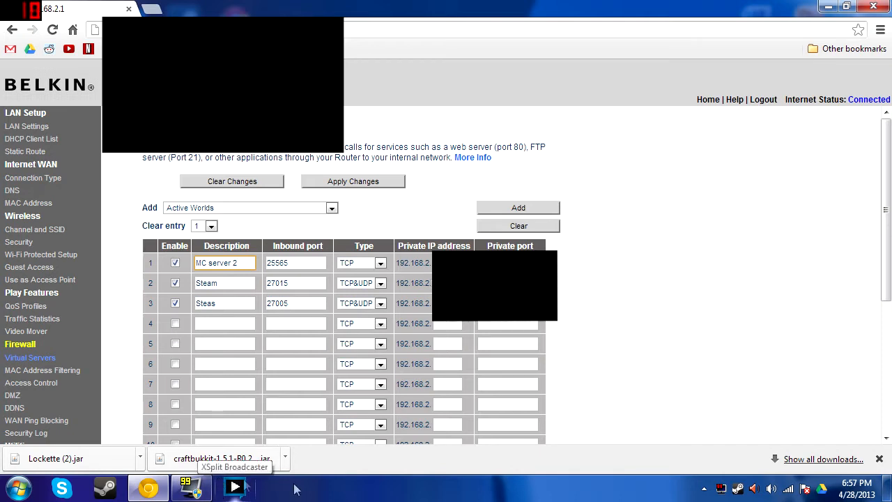
Open the Wireless Network Connection details in Network and Sharing Center to read the PC's IPv4 address
right_click(788, 488)
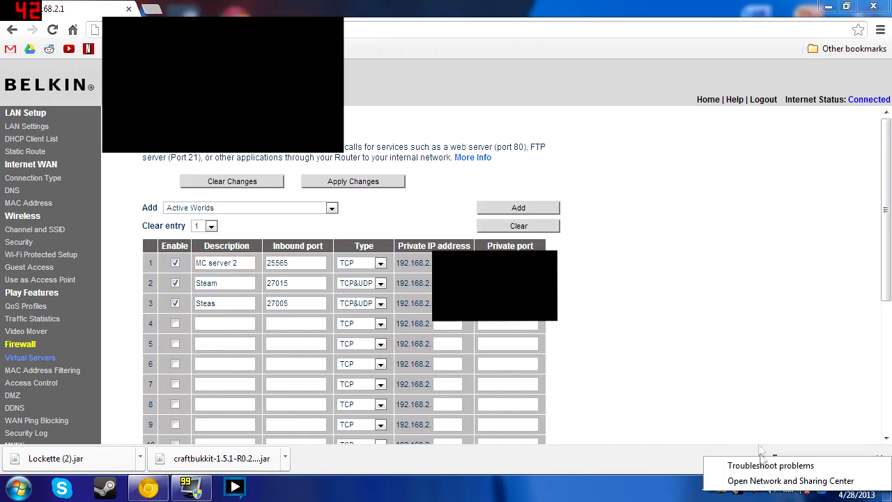
left_click(766, 480)
left_click(463, 189)
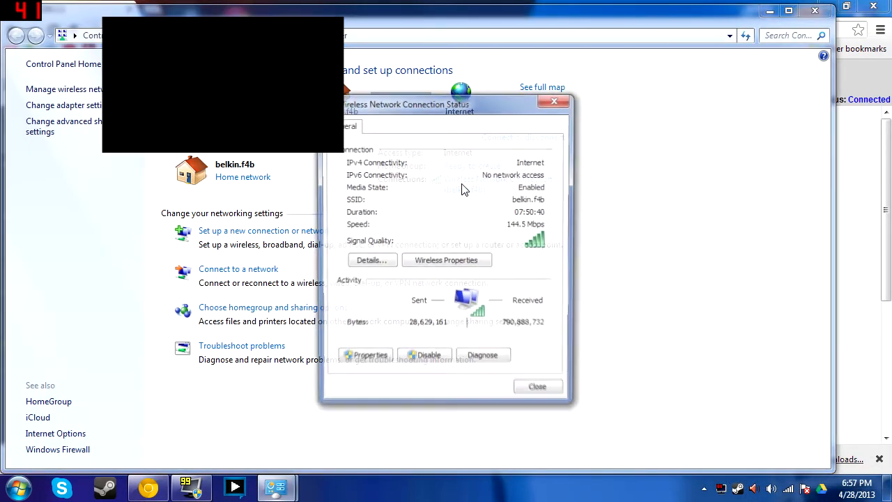
left_click(374, 260)
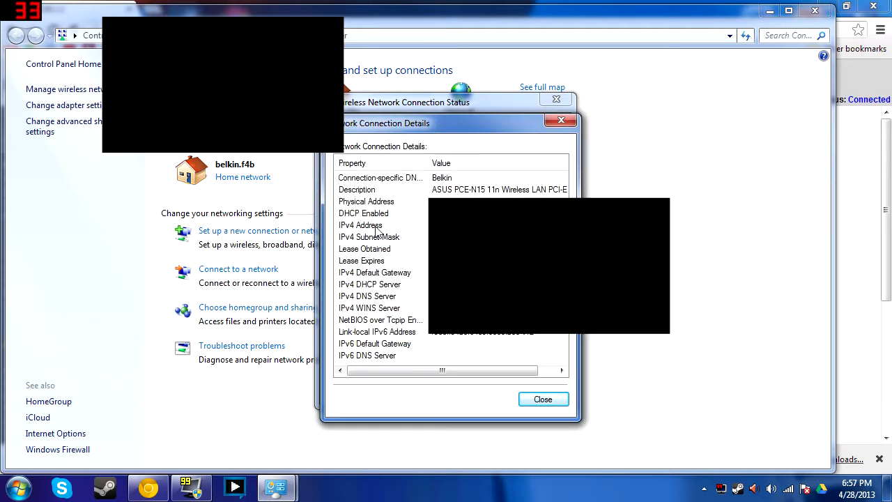
Close the connection details, status and network windows to get back to the router's Virtual Servers page
left_click(561, 120)
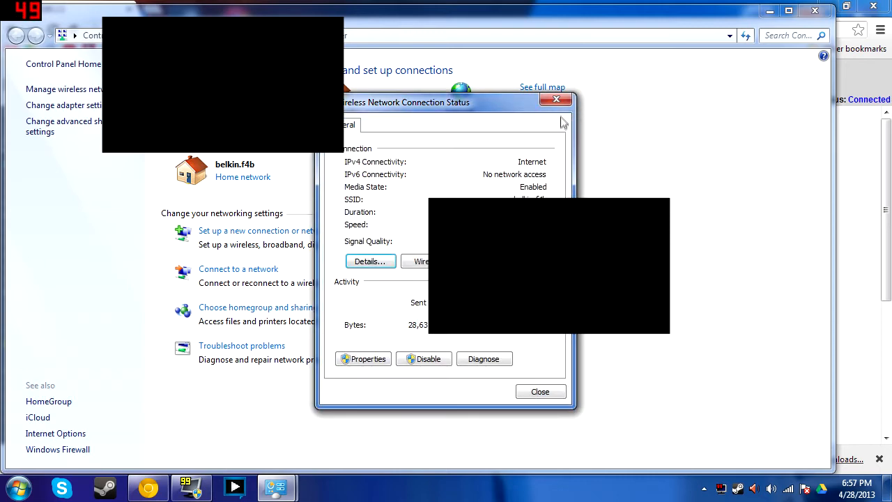
left_click(561, 104)
left_click(813, 10)
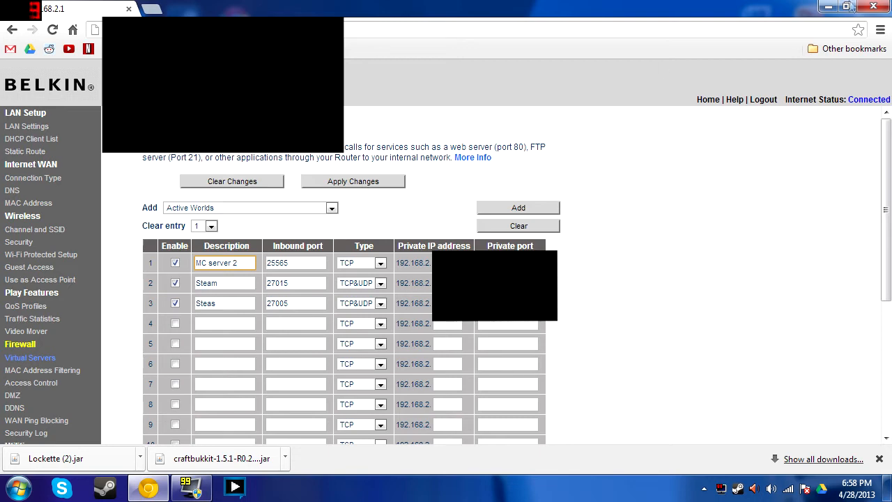
Close Chrome and launch Windows Firewall with Advanced Security by searching 'firewall' from Start
left_click(873, 6)
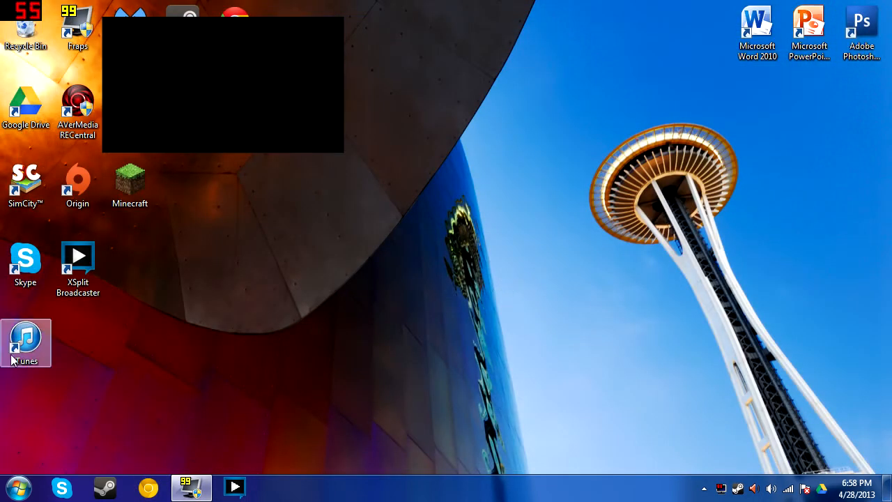
left_click(18, 486)
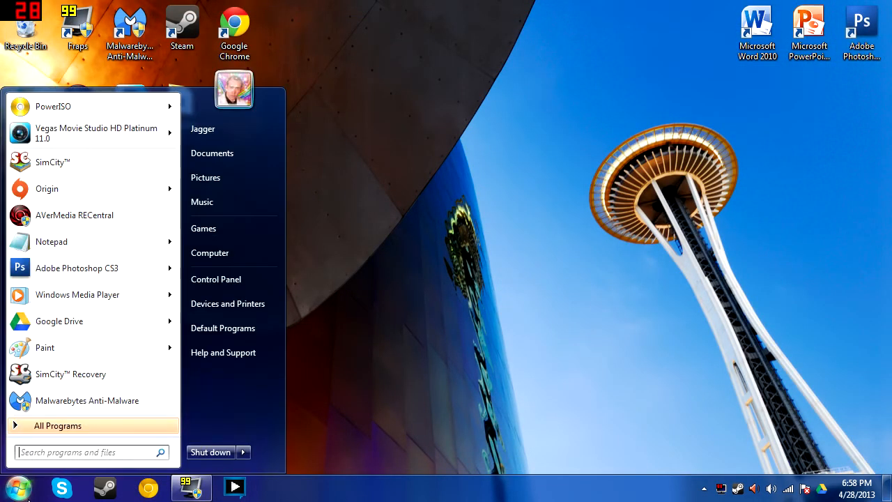
type("firewall")
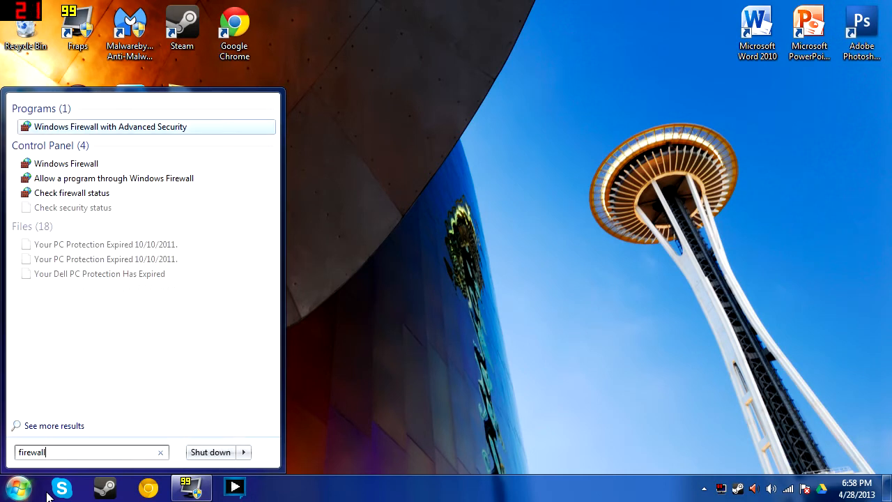
key("Return")
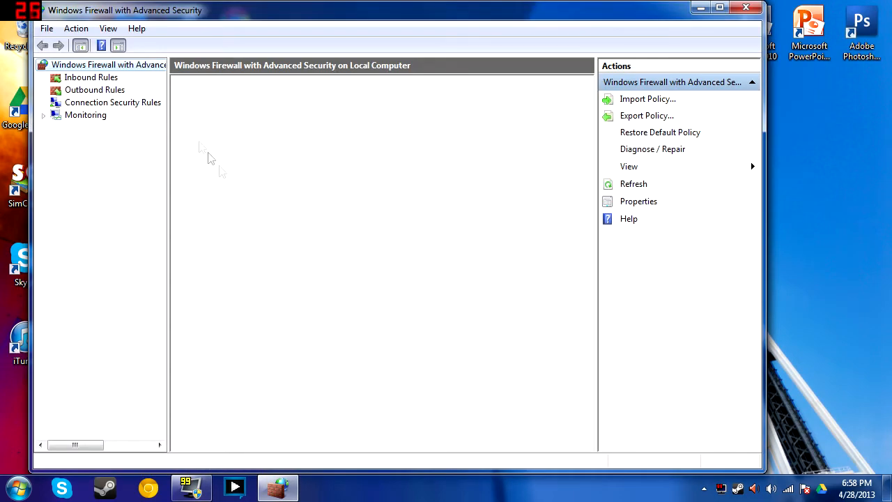
Browse the outbound and inbound rules and select the two Minecraft inbound allow rules
left_click(78, 91)
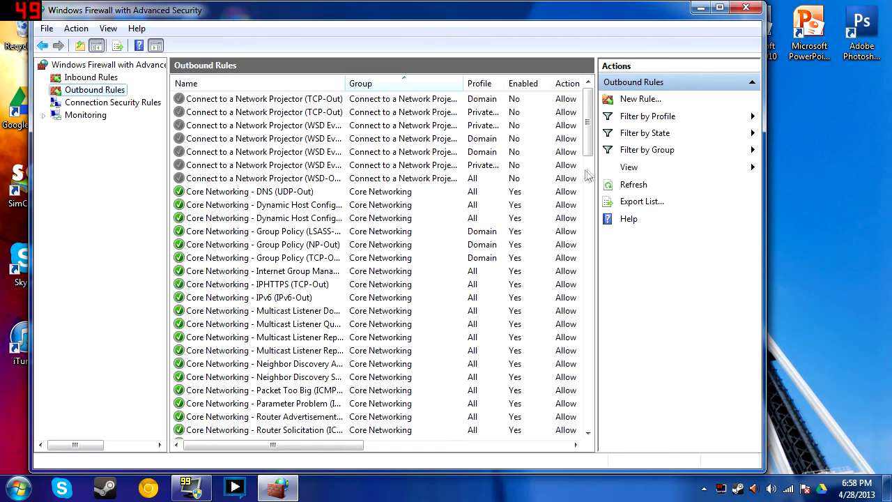
left_click_drag(585, 154, 584, 98)
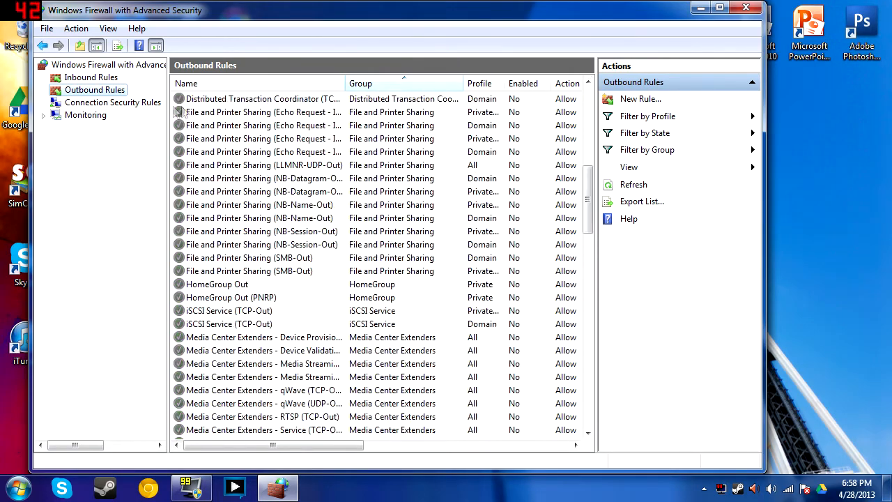
left_click(91, 78)
left_click_drag(587, 106, 585, 188)
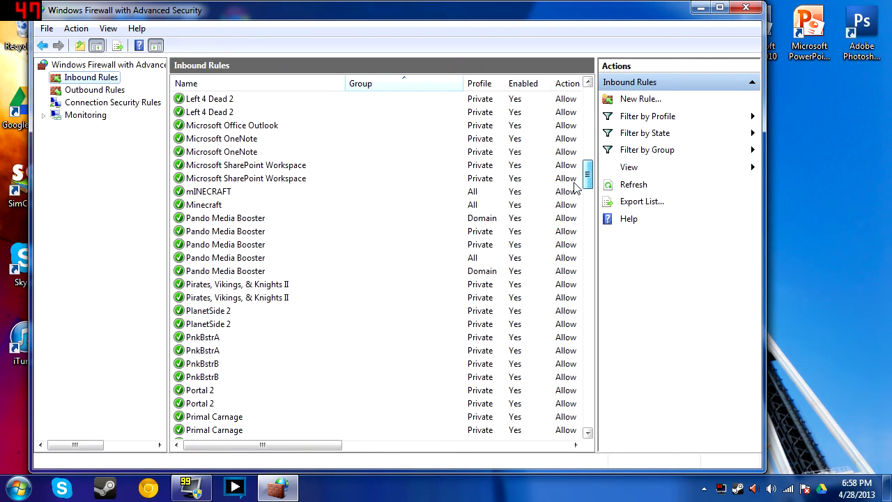
left_click(222, 195)
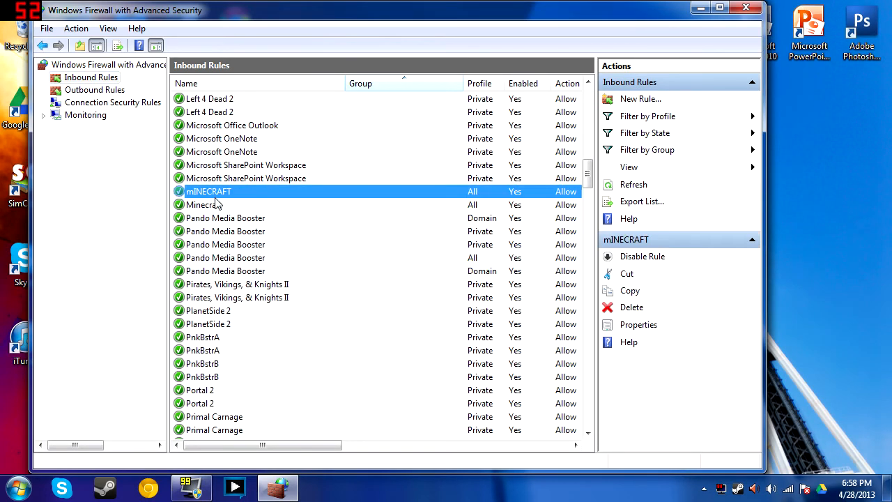
left_click(218, 204)
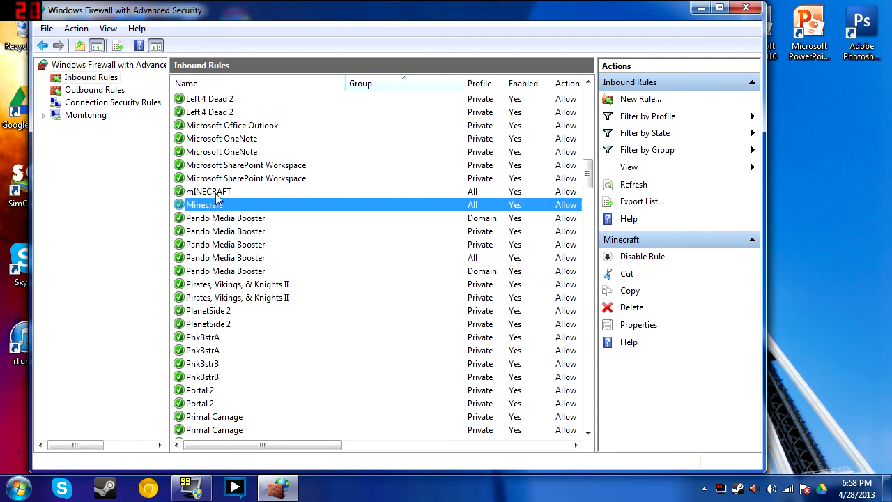
left_click(218, 193)
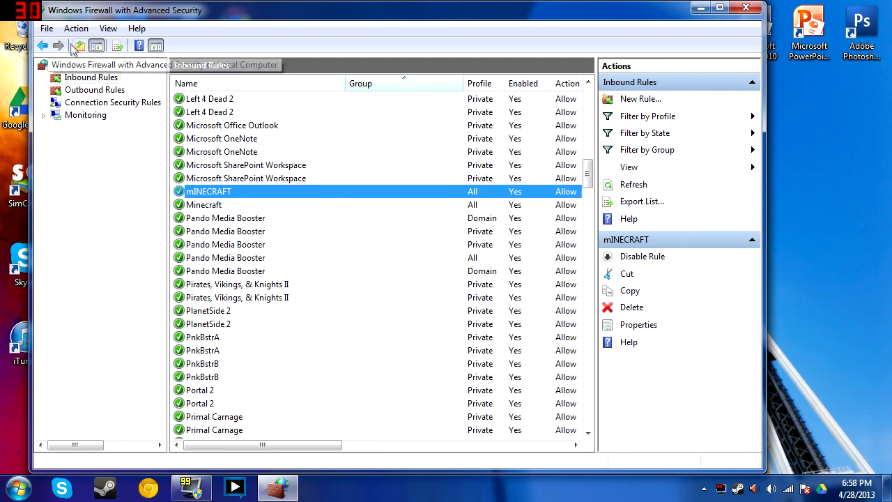
left_click(623, 101)
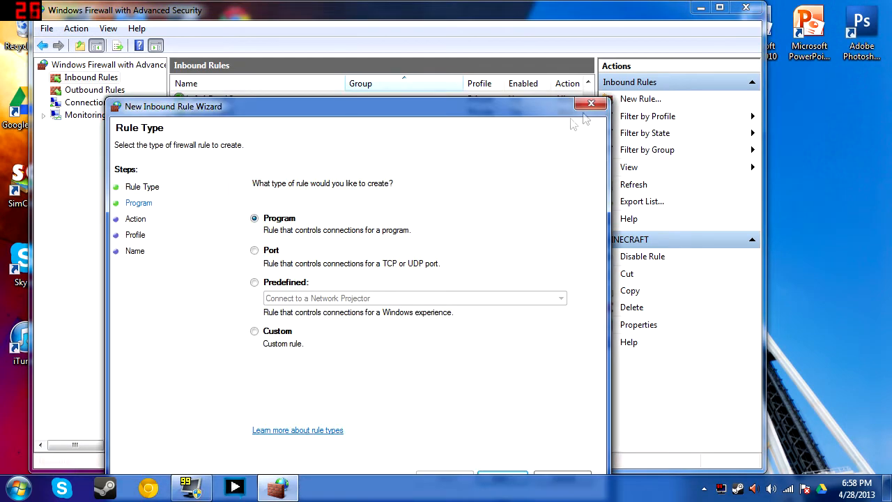
left_click(267, 252)
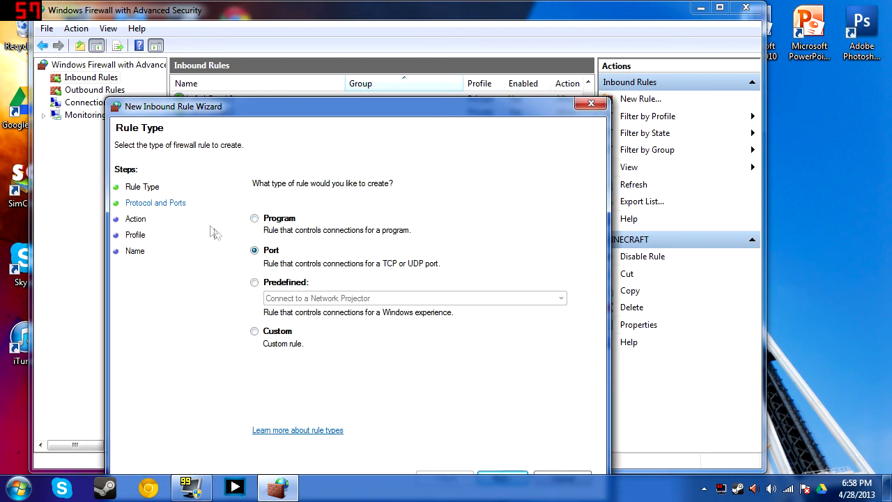
left_click_drag(471, 103, 473, 46)
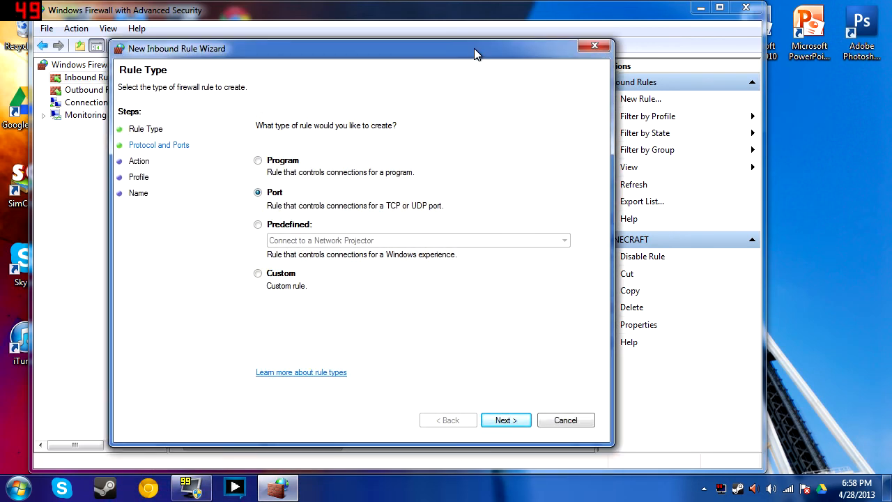
left_click(523, 422)
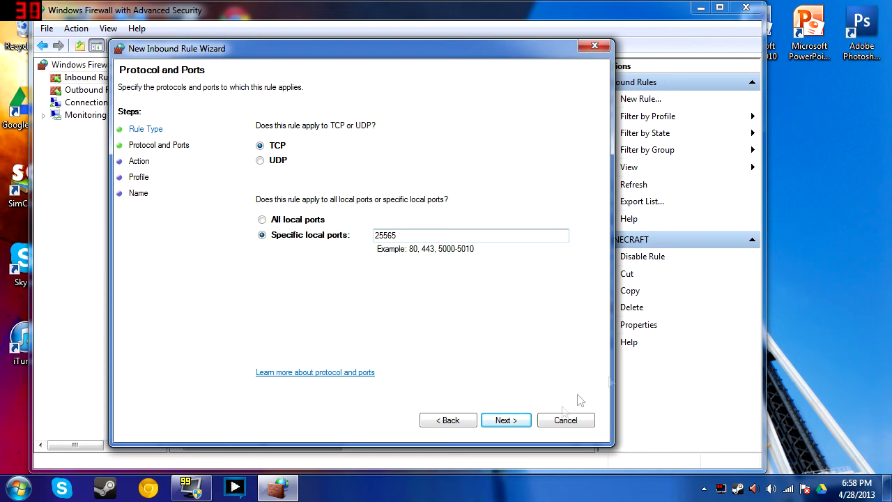
left_click(506, 420)
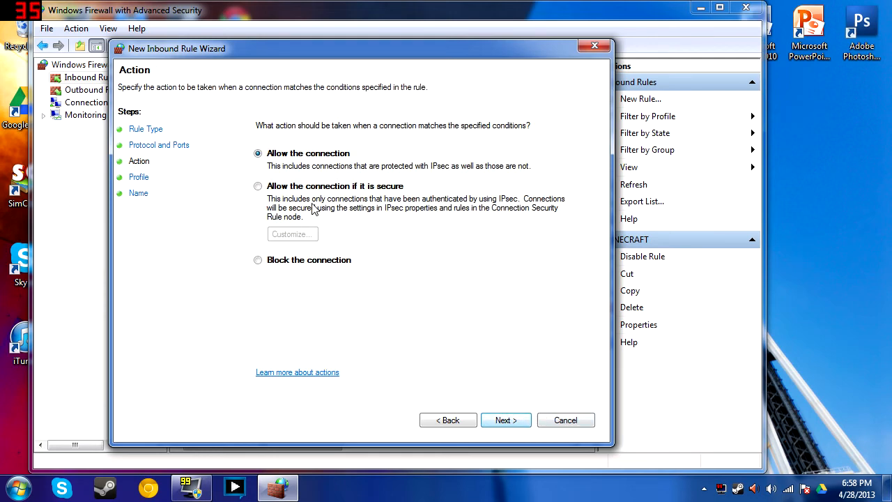
left_click(509, 419)
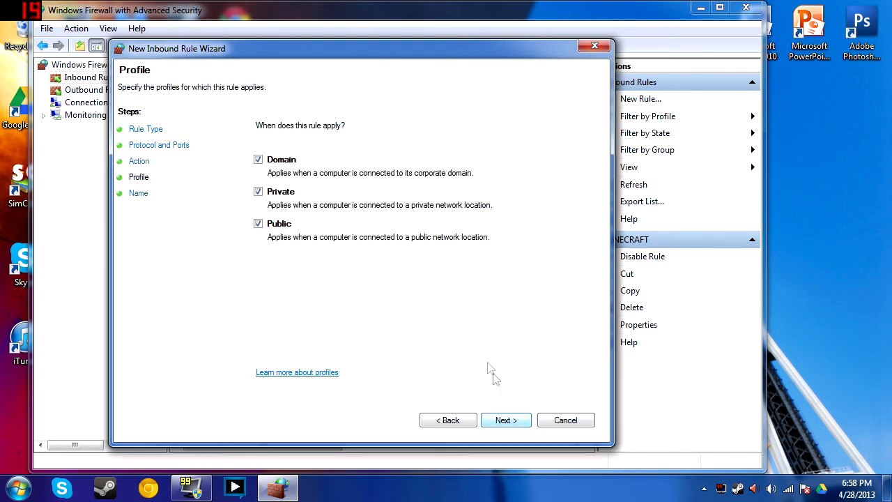
left_click(515, 421)
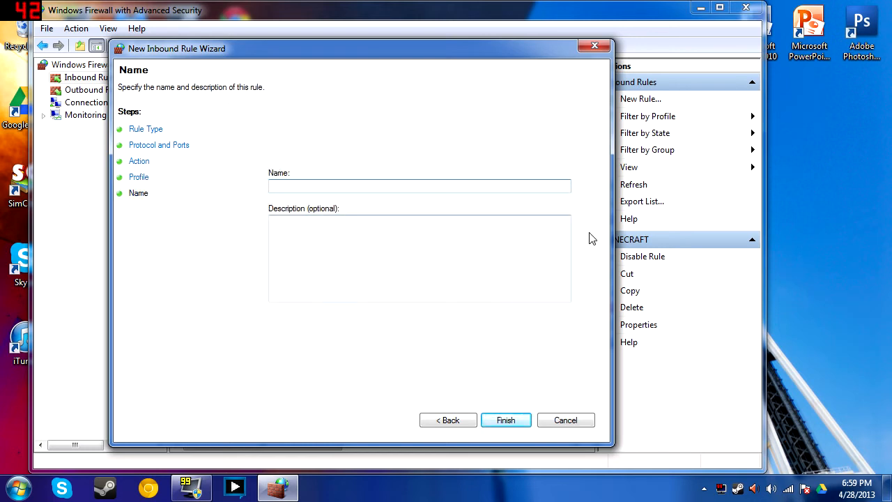
left_click(579, 422)
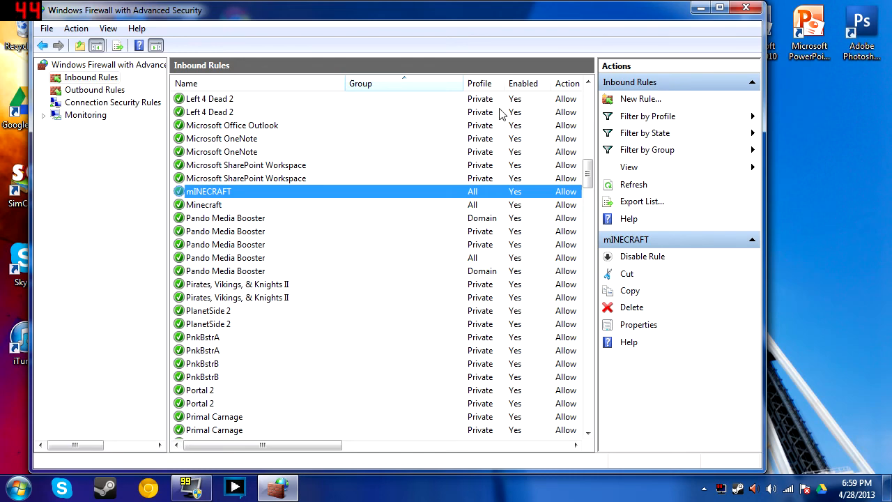
Close the firewall window and reopen Chrome, clearing out the extra iGoogle and school tabs
left_click(745, 8)
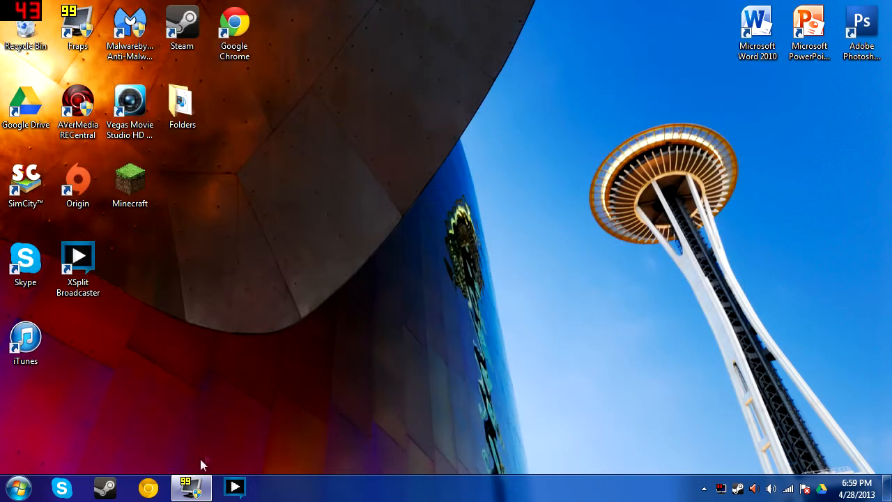
left_click(148, 488)
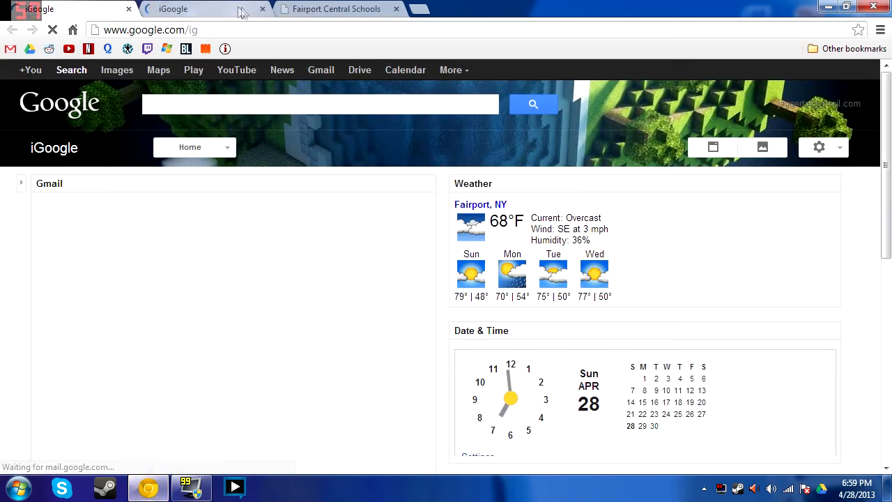
left_click(262, 9)
left_click(129, 9)
left_click(129, 9)
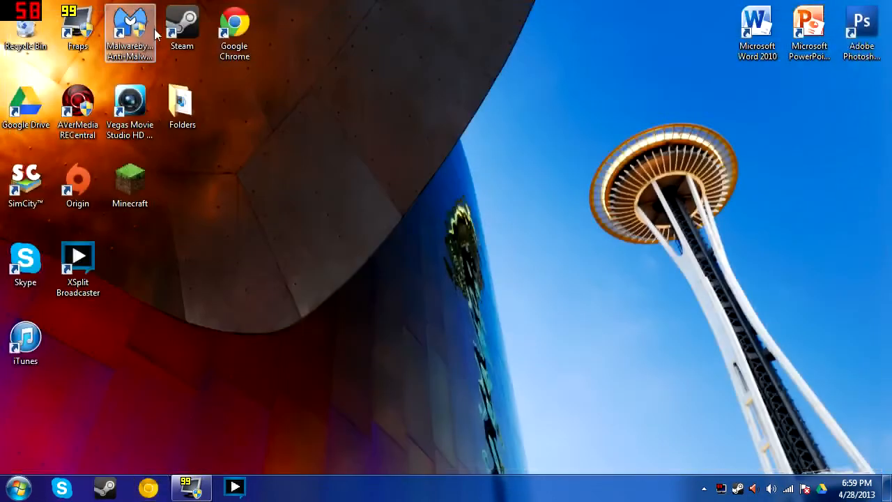
left_click(147, 488)
left_click(68, 49)
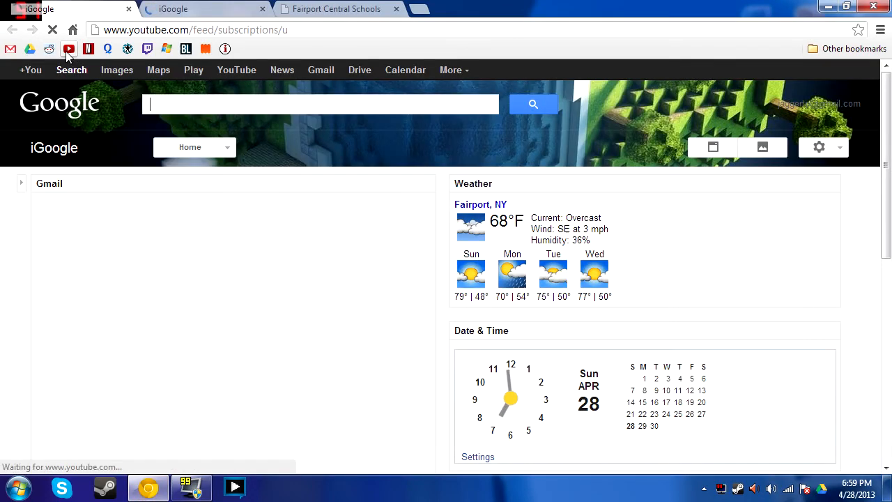
left_click(396, 8)
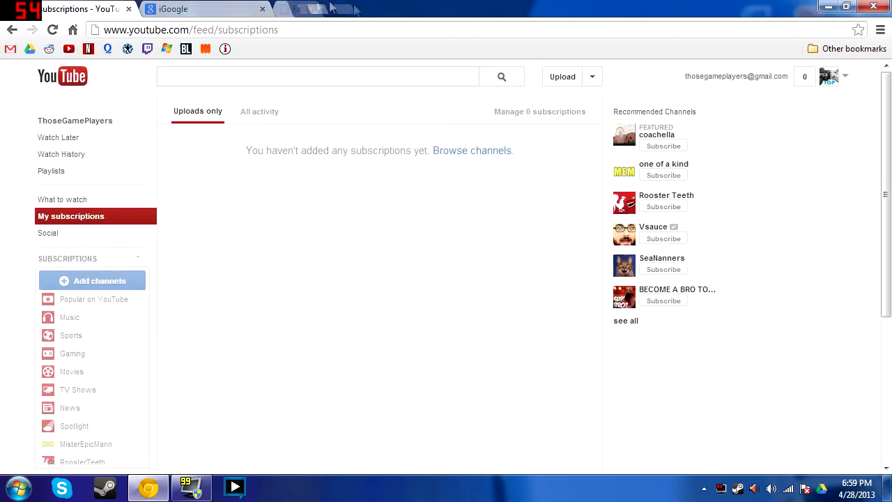
left_click(263, 9)
left_click(268, 32)
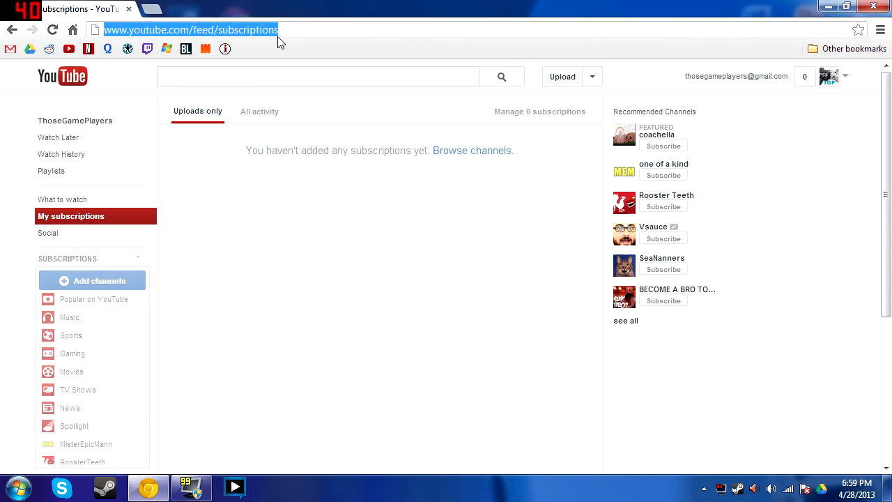
type("ipchicken")
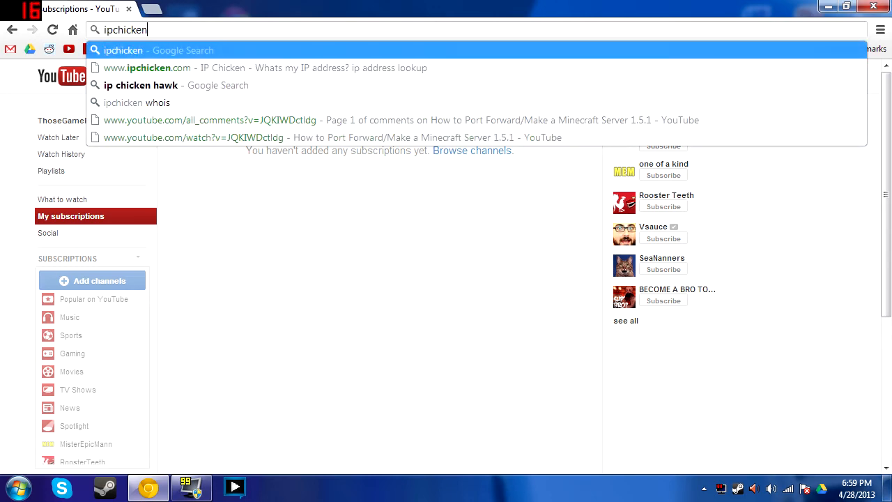
key("Return")
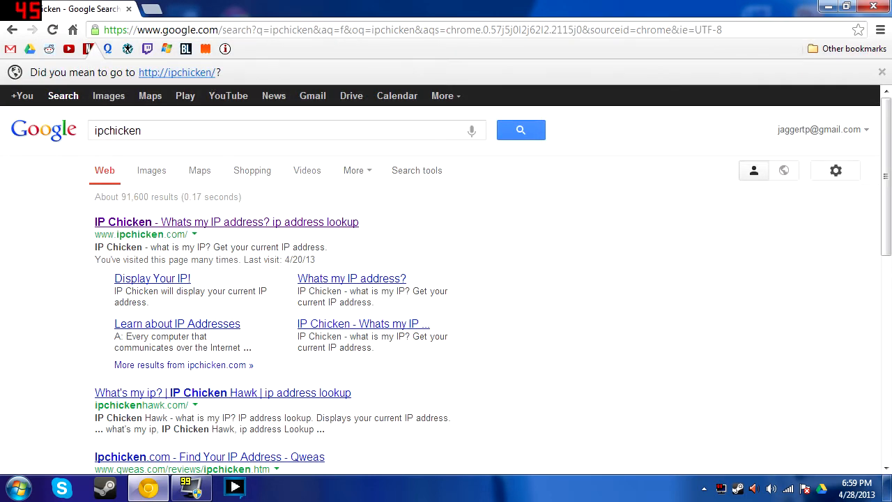
left_click(305, 223)
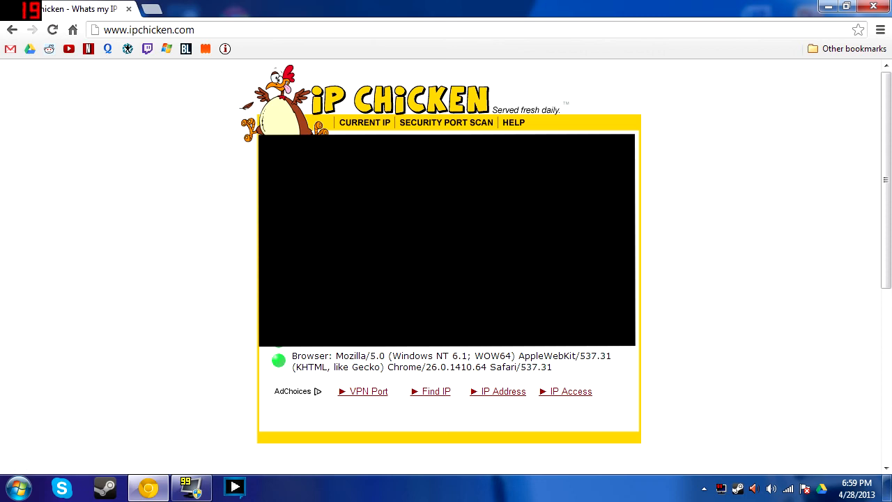